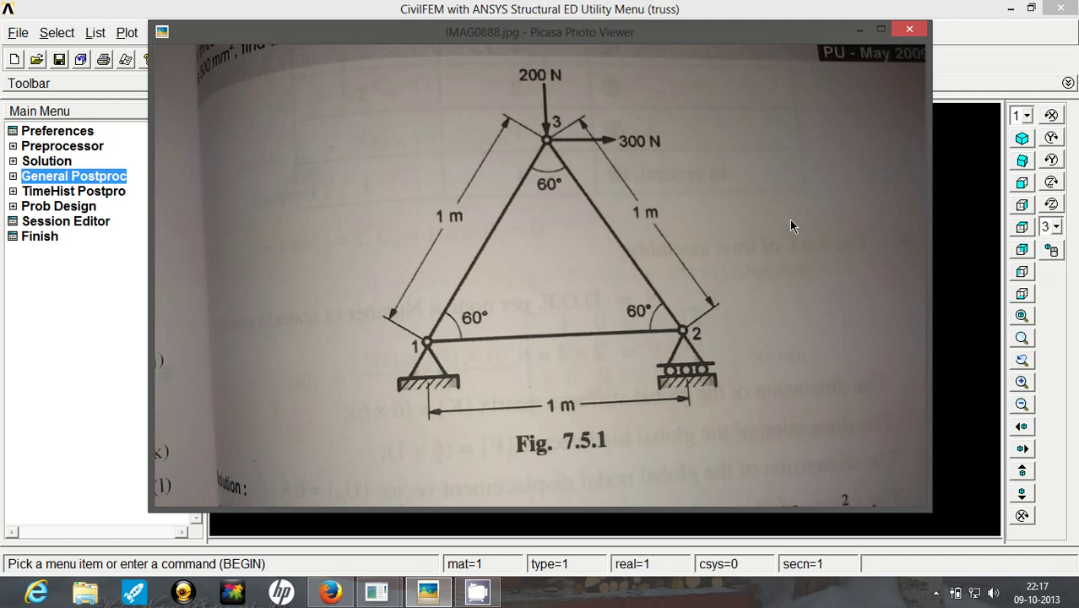
- Close the IMAG0888.jpg truss diagram photo so the analysis workspace is visible
key(Escape)
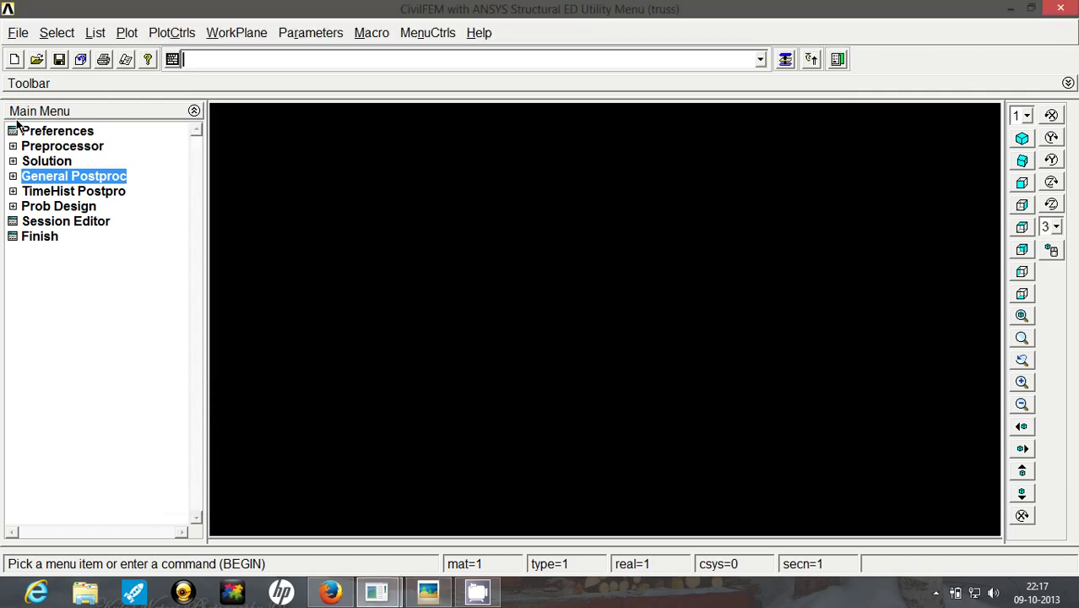
- Add element type 1 as the Link 3D finit stn 180 (LINK180) element
click(13, 147)
click(28, 162)
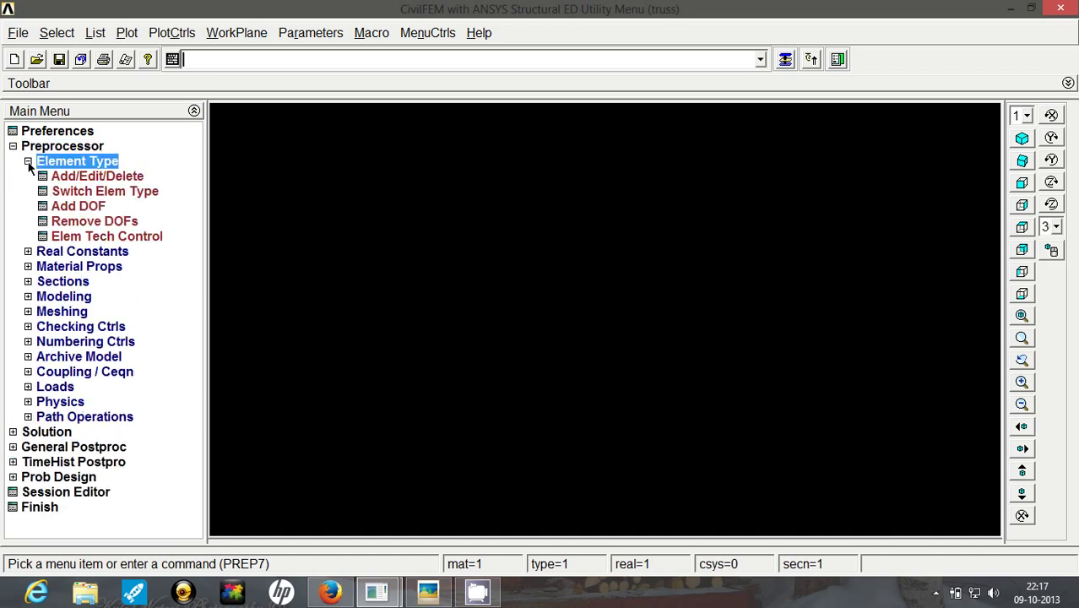
click(76, 176)
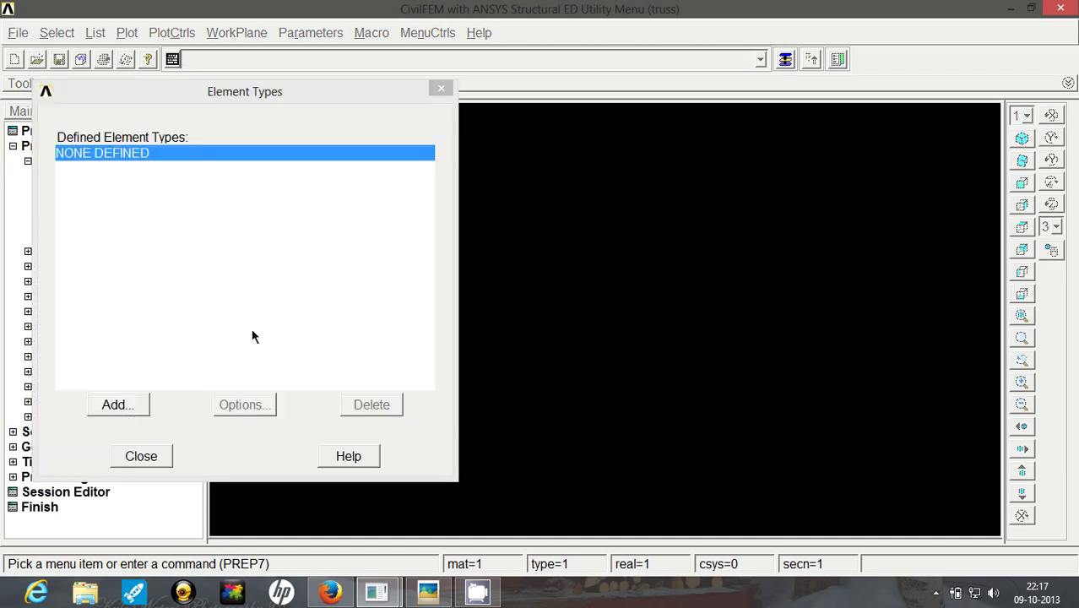
click(120, 406)
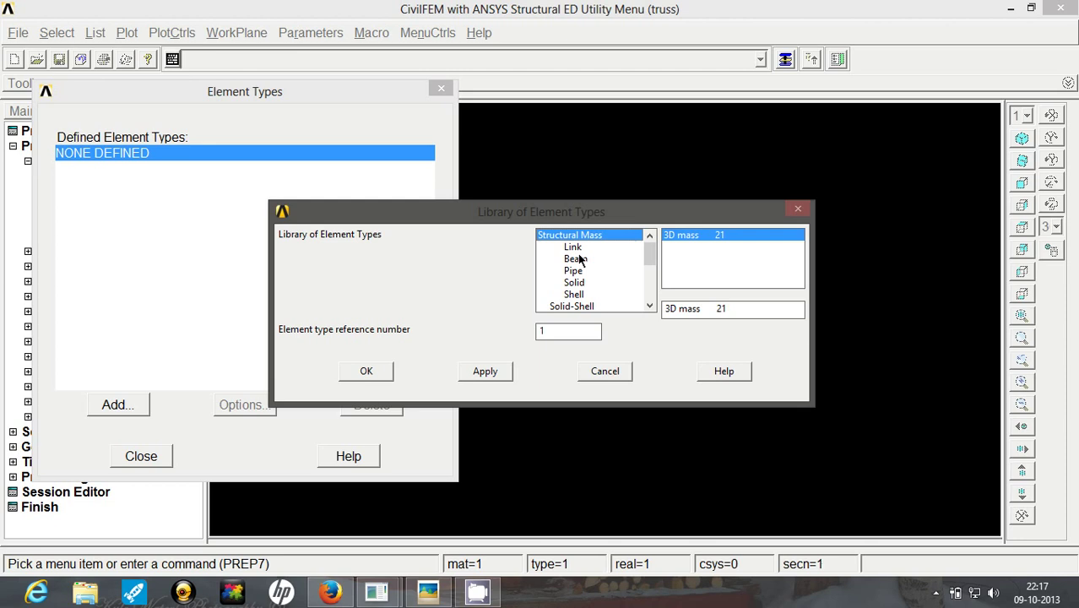
click(591, 246)
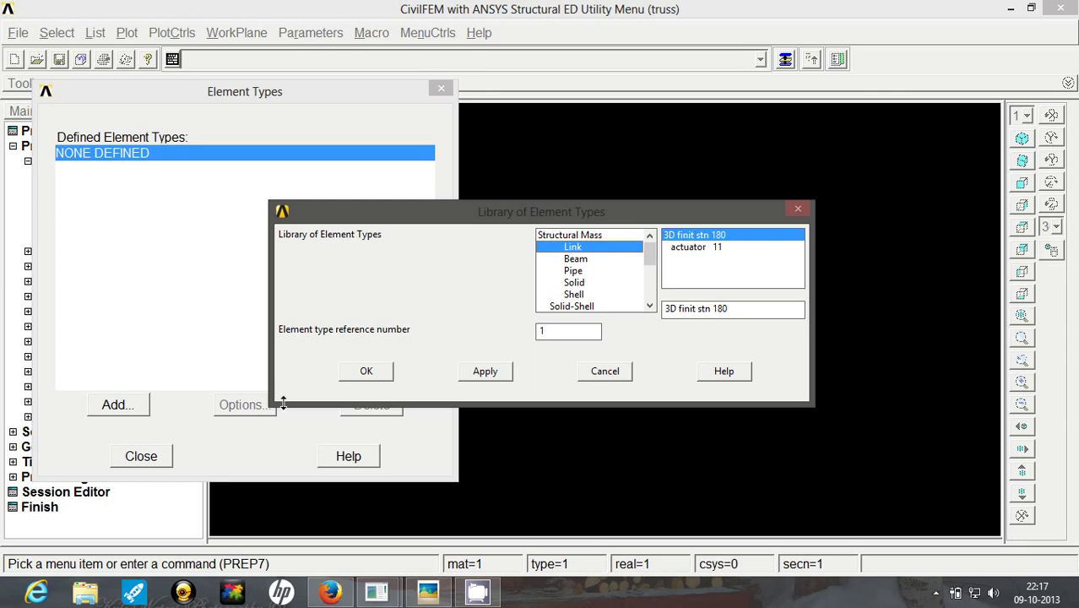
click(366, 372)
click(148, 454)
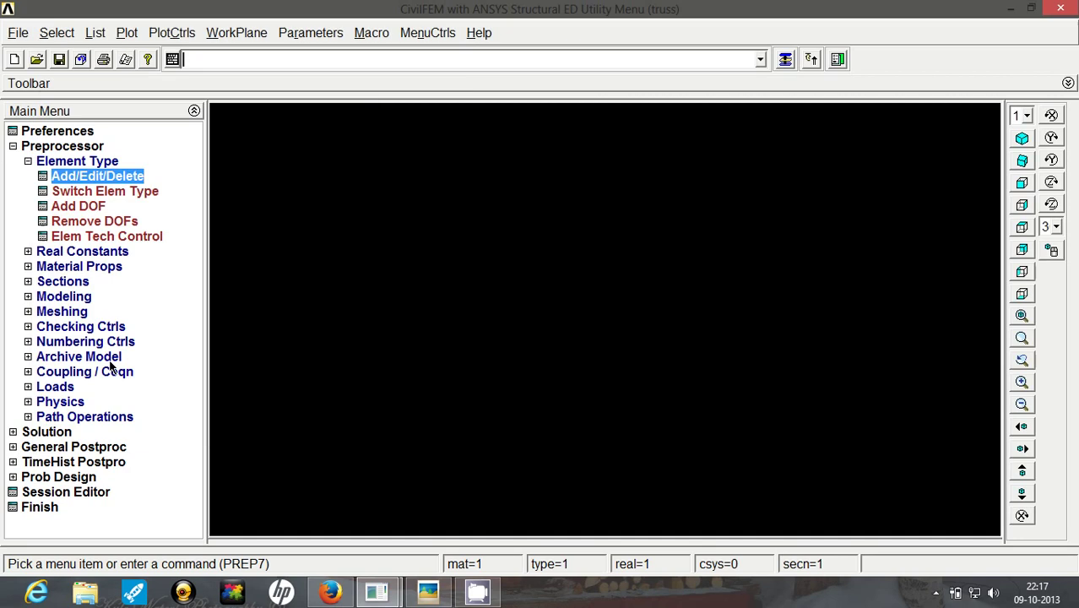
- Add real constant set 1 for LINK180 with AREA 500
click(28, 161)
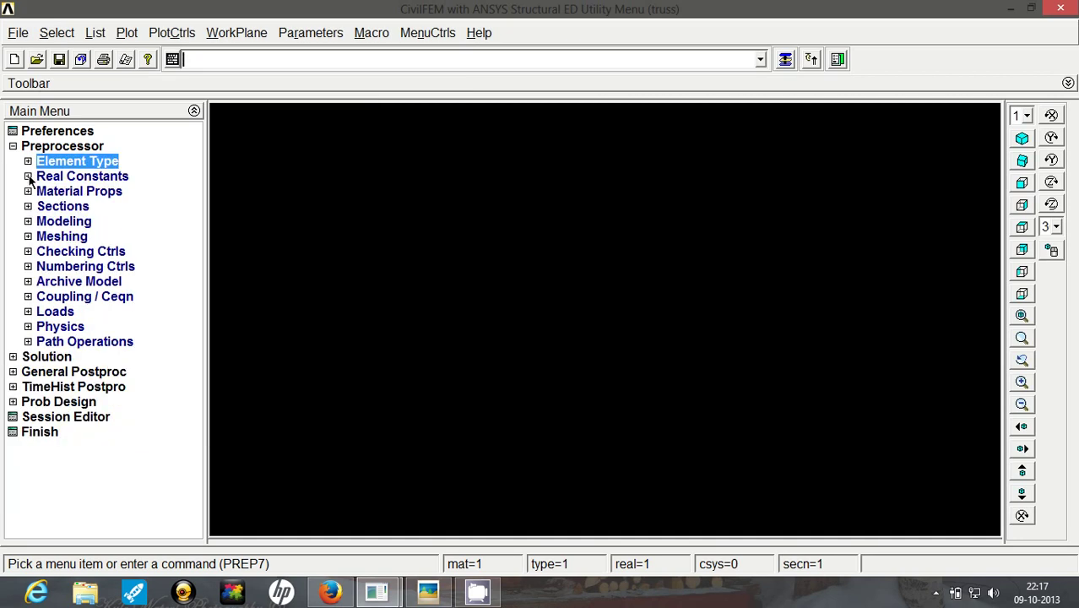
click(28, 175)
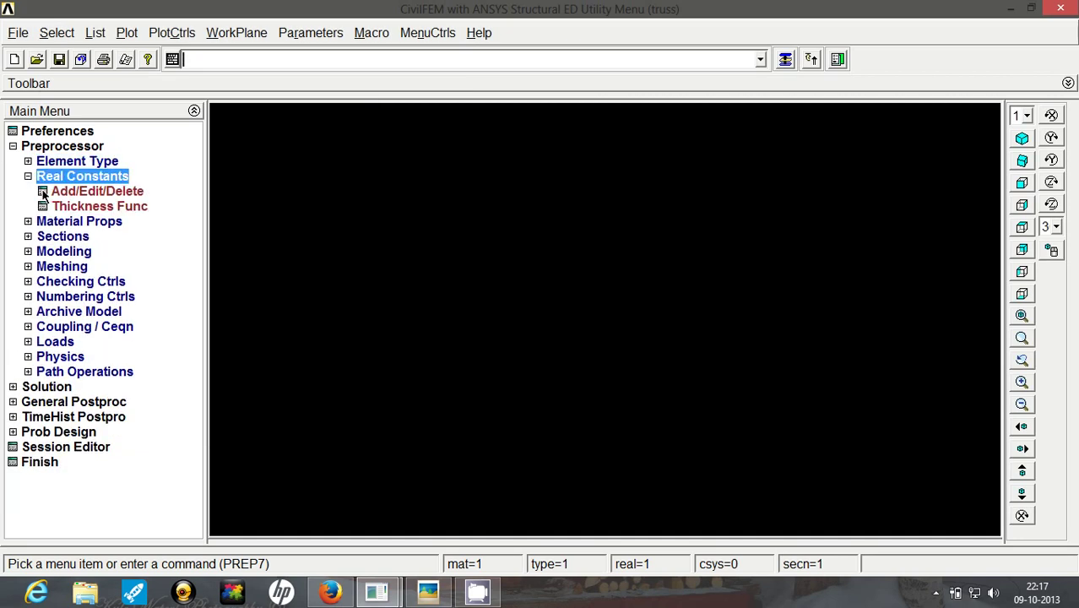
click(43, 192)
click(80, 345)
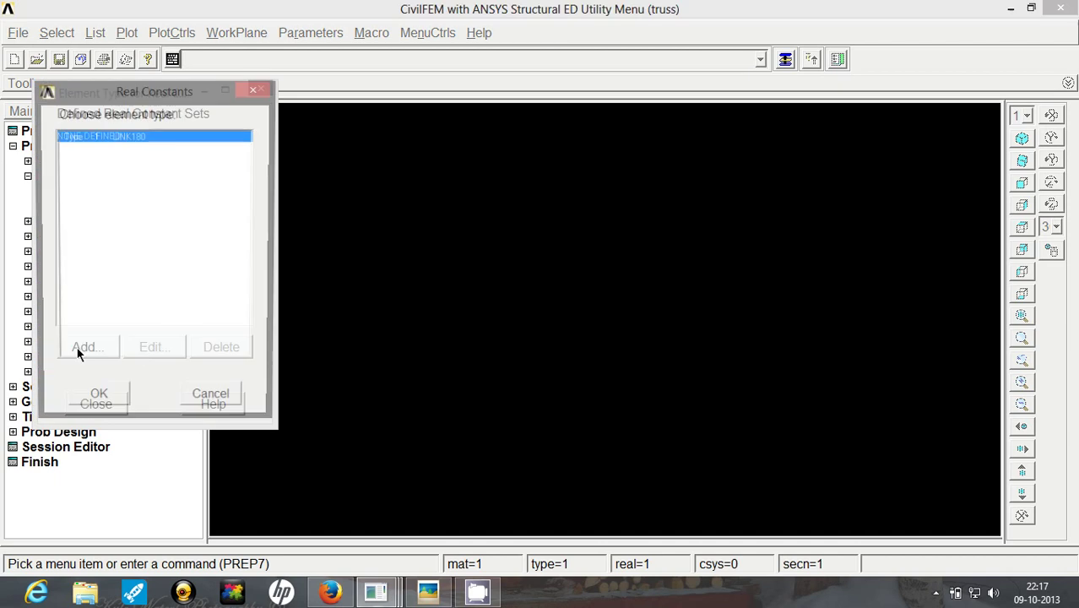
click(96, 403)
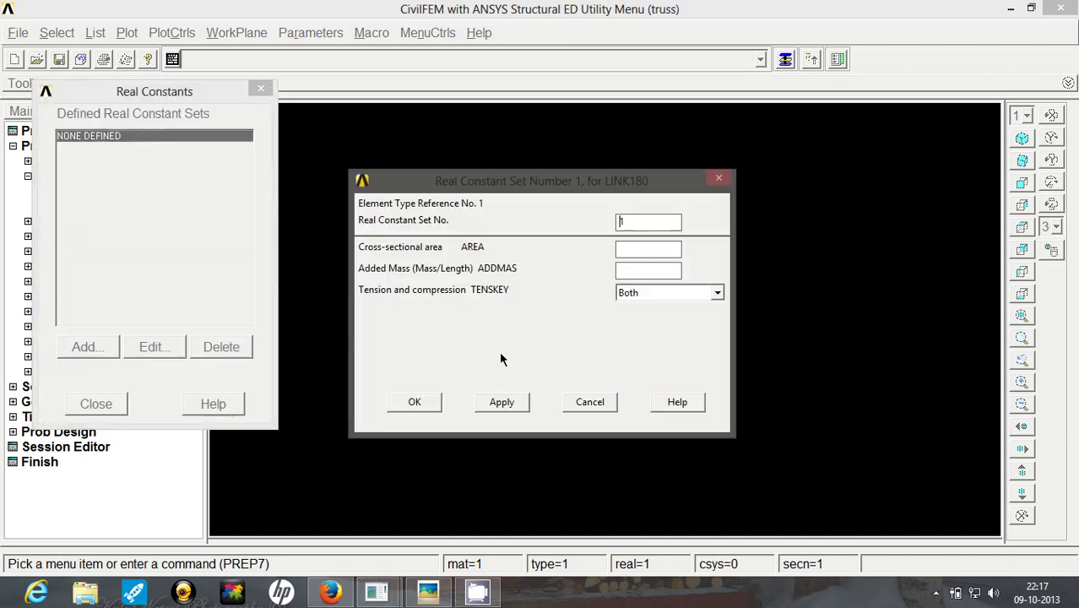
click(640, 247)
text(500)
click(414, 402)
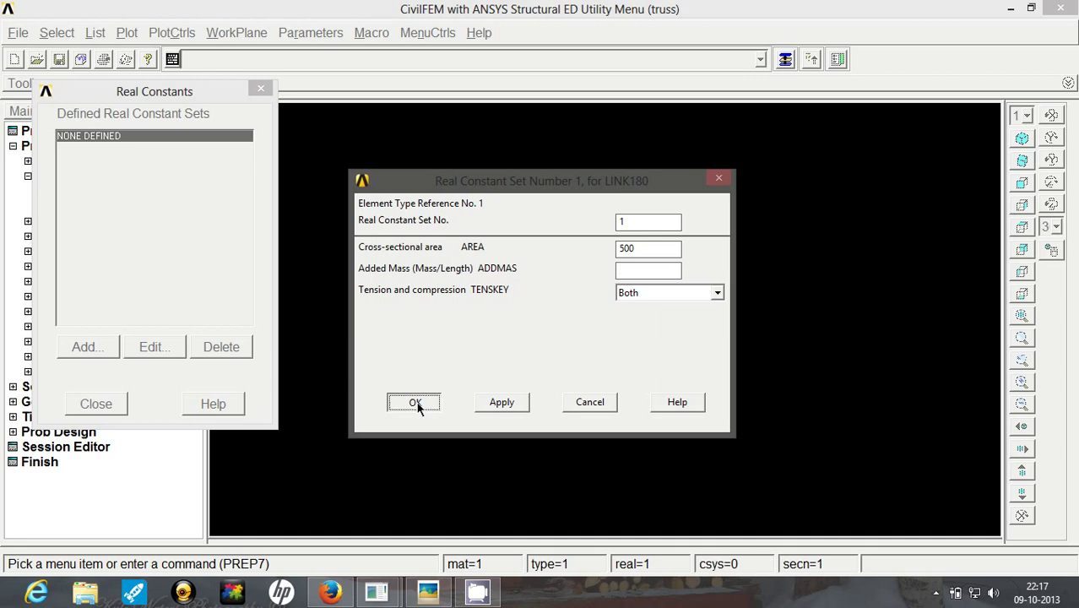
click(89, 403)
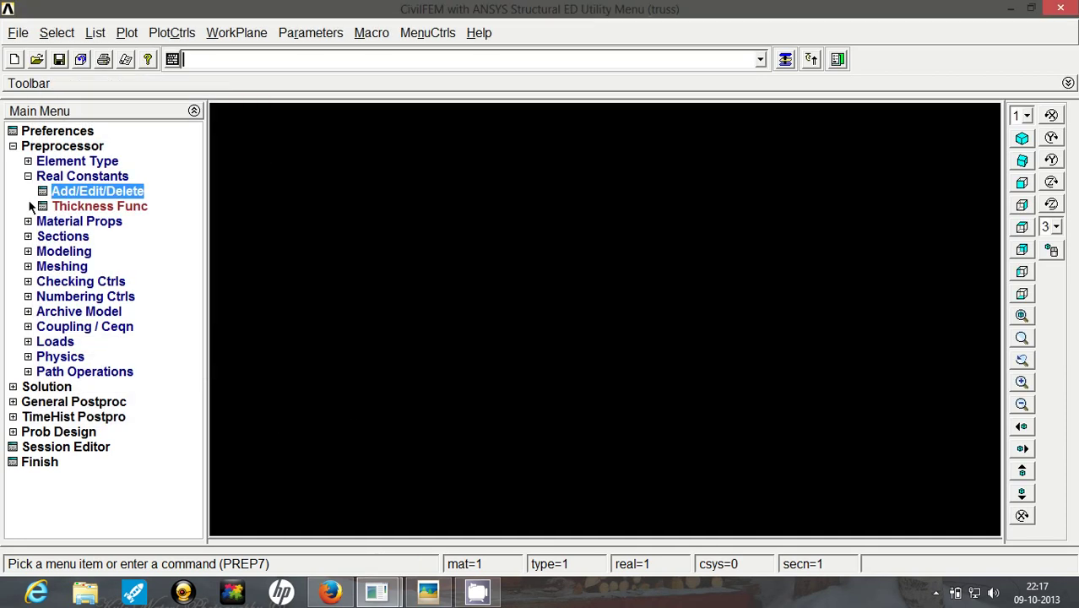
- Open the Structural > Linear > Elastic > Isotropic model for material 1
click(28, 175)
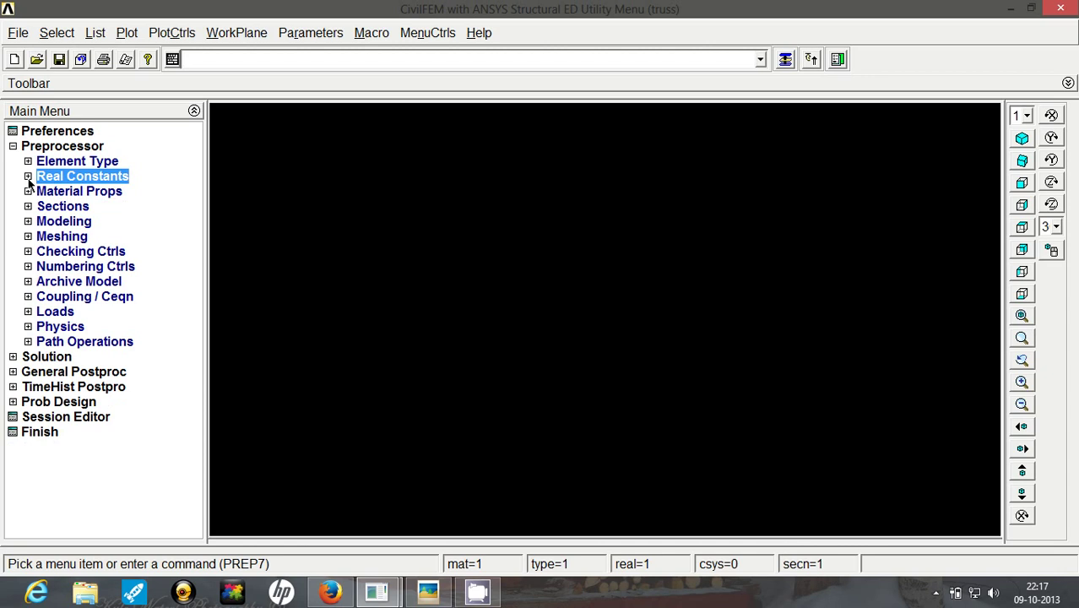
click(28, 191)
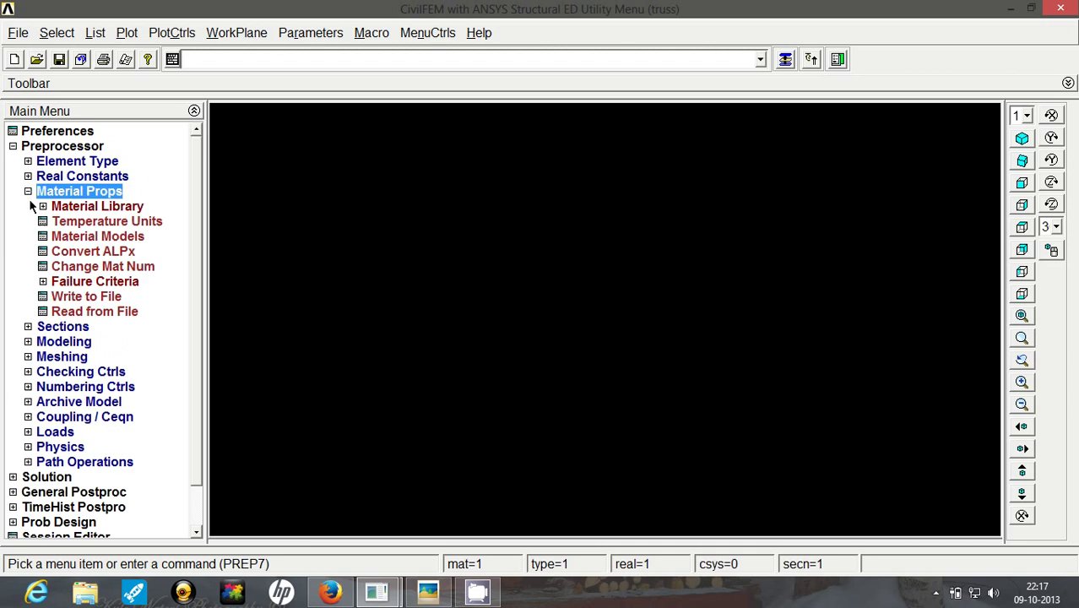
click(58, 240)
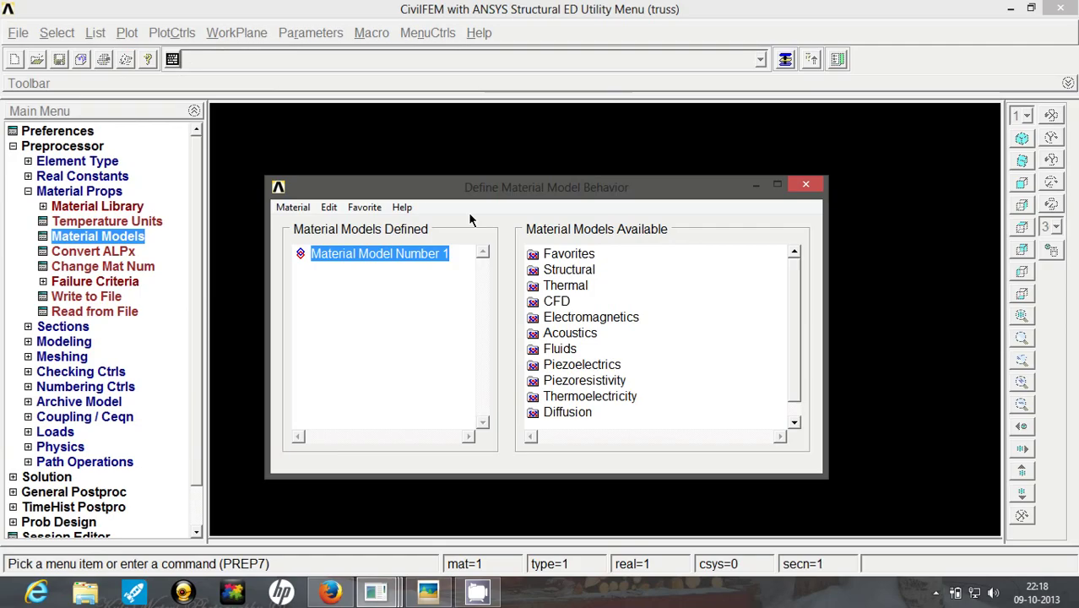
double_click(568, 279)
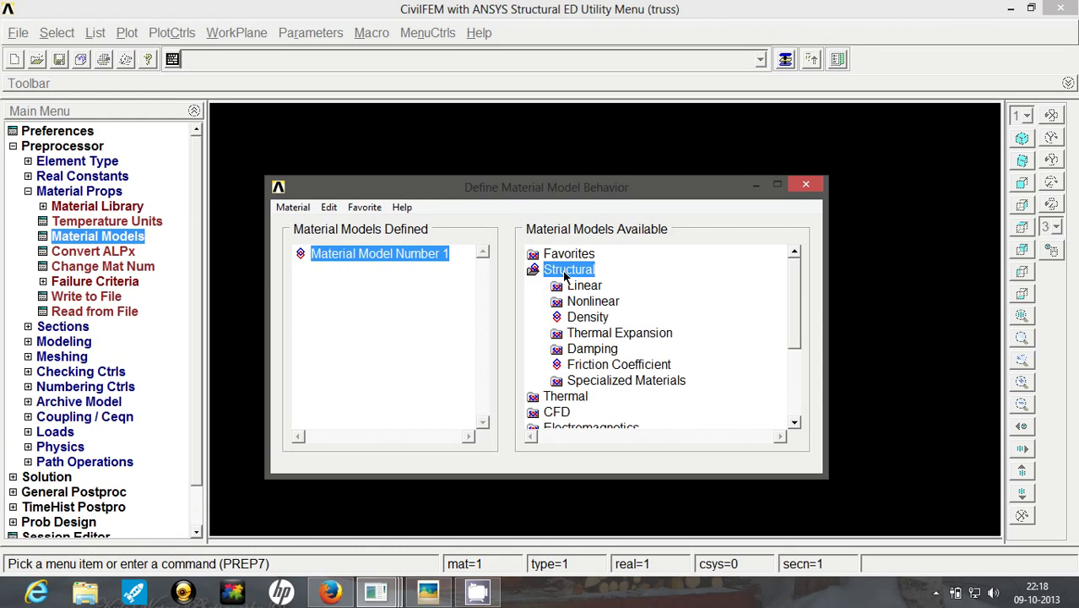
double_click(568, 278)
double_click(568, 272)
double_click(570, 287)
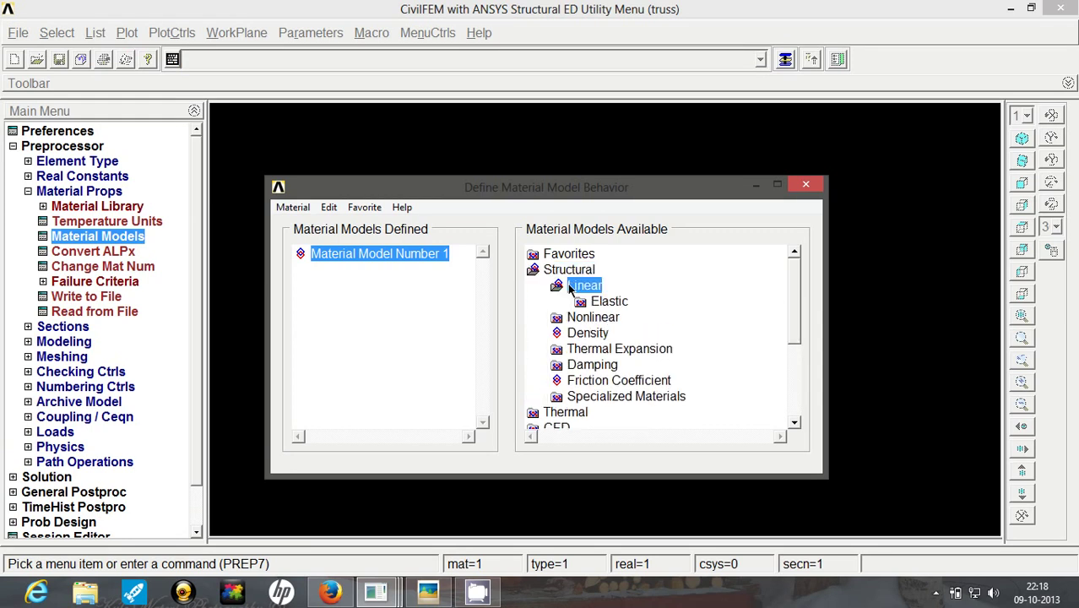
double_click(608, 302)
double_click(625, 317)
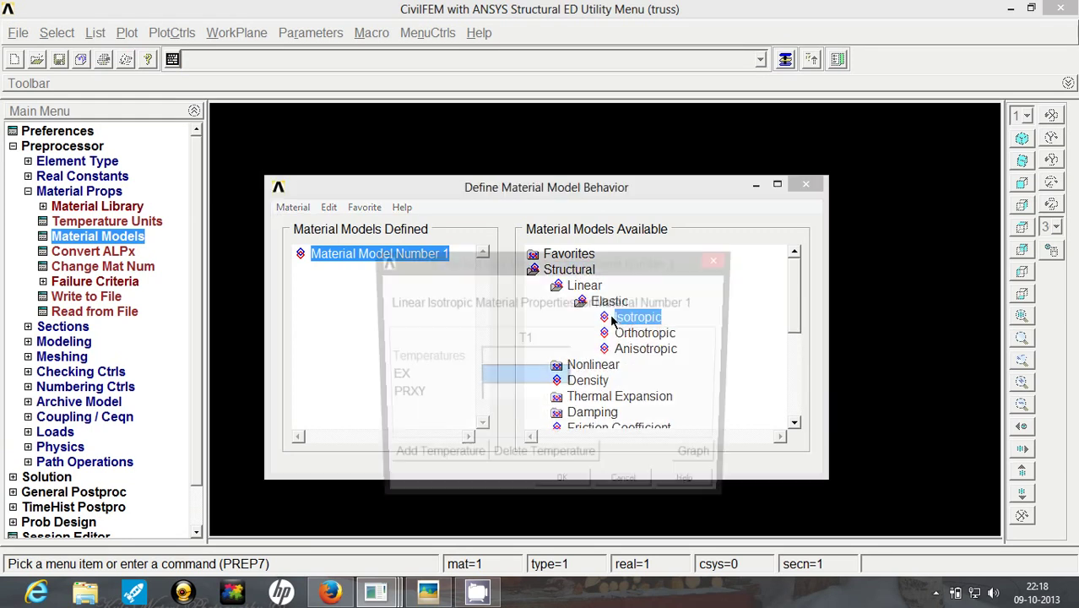
- Enter EX 200e03 and PRXY 0.3 and save the material properties
text(2)
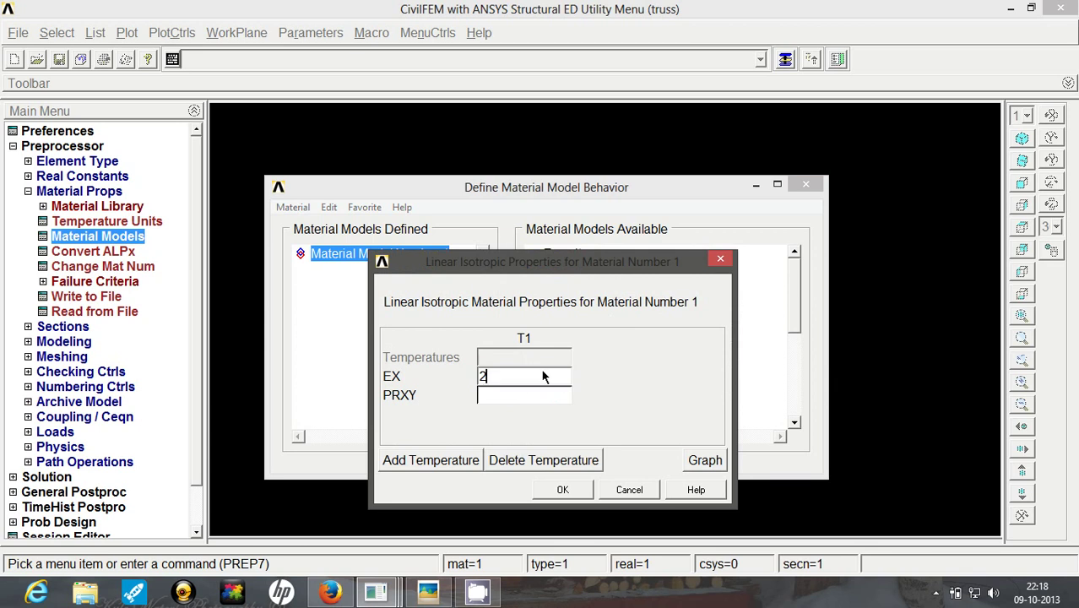
text(00e03)
click(531, 397)
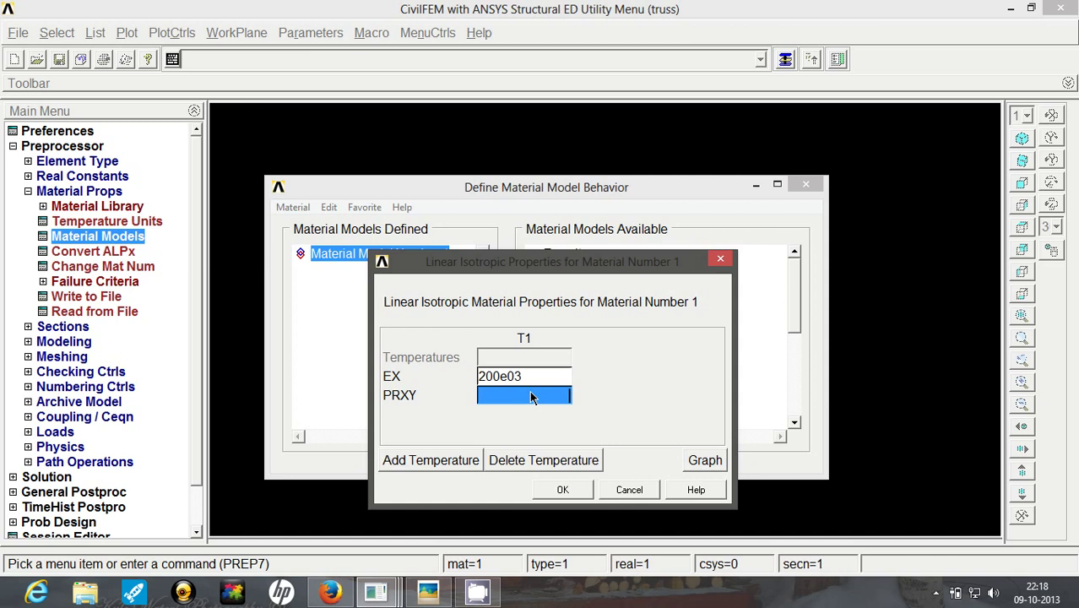
text(0.3)
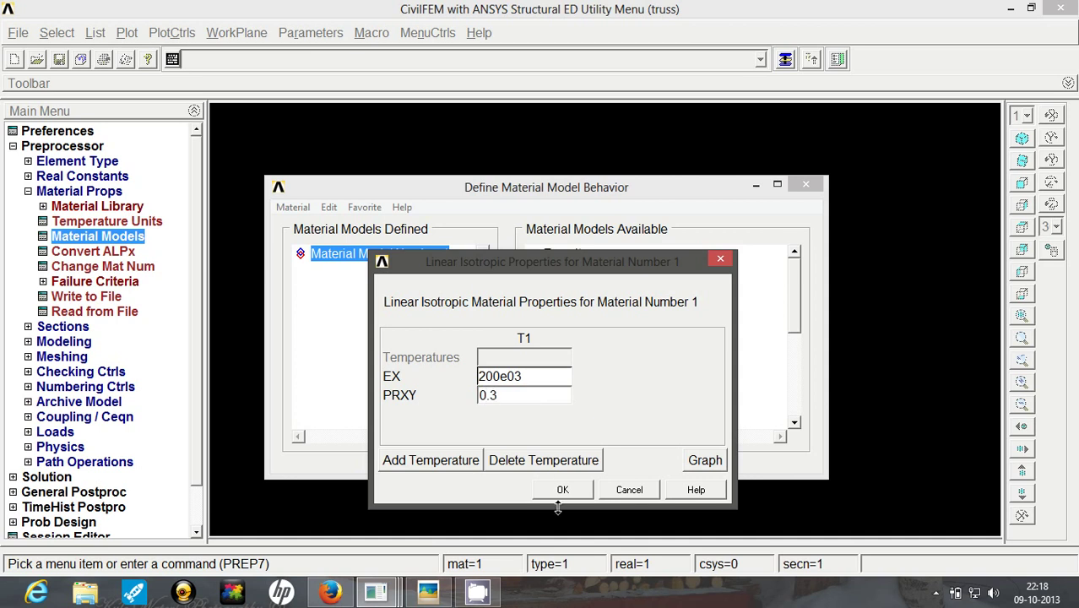
click(562, 490)
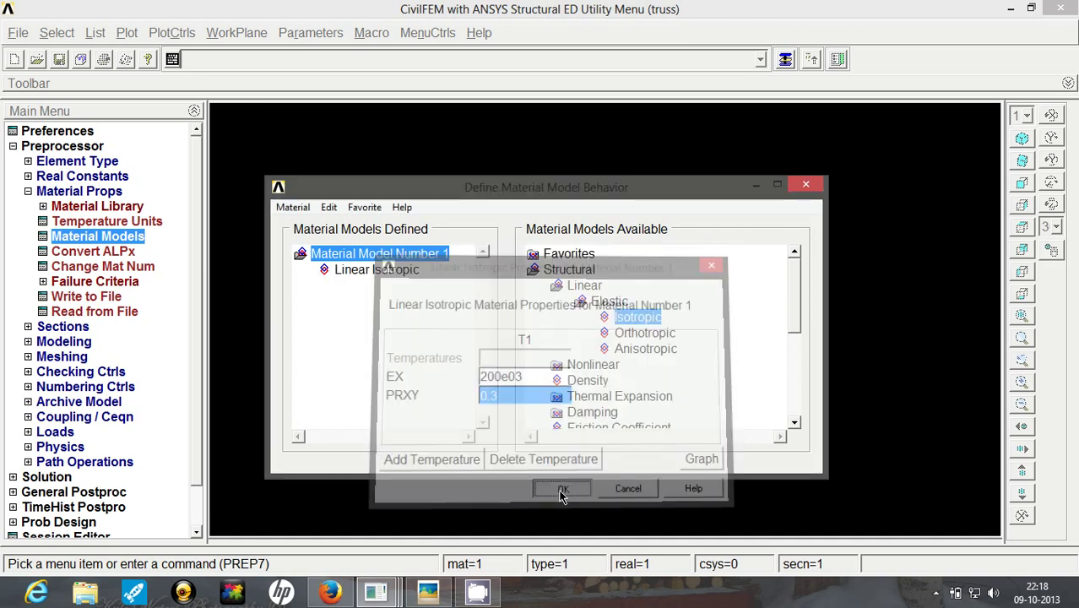
click(804, 181)
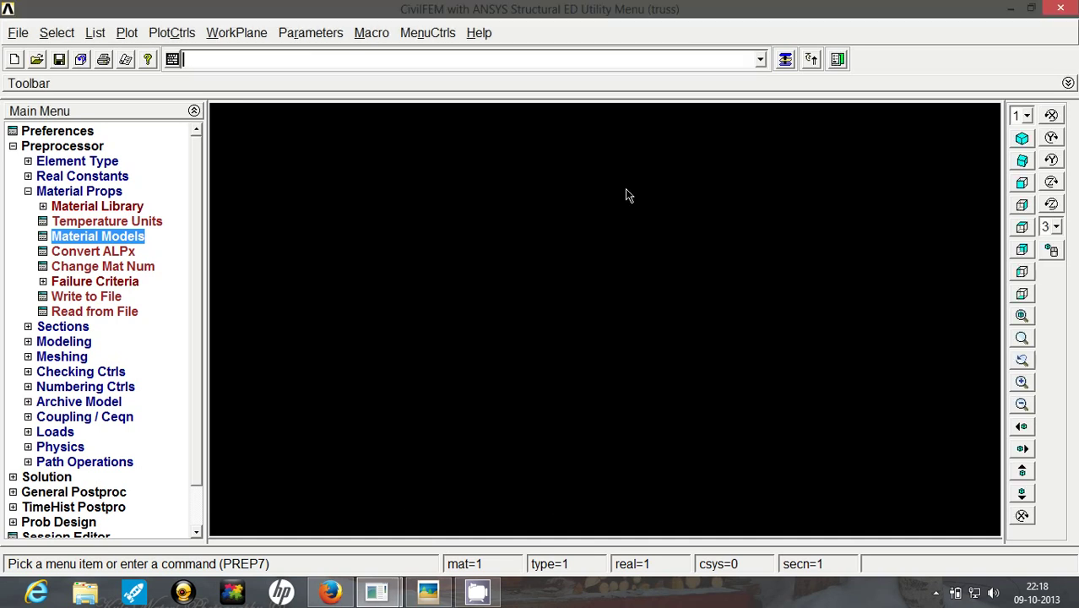
- Create node 1 at the origin (0, 0, 0)
click(29, 193)
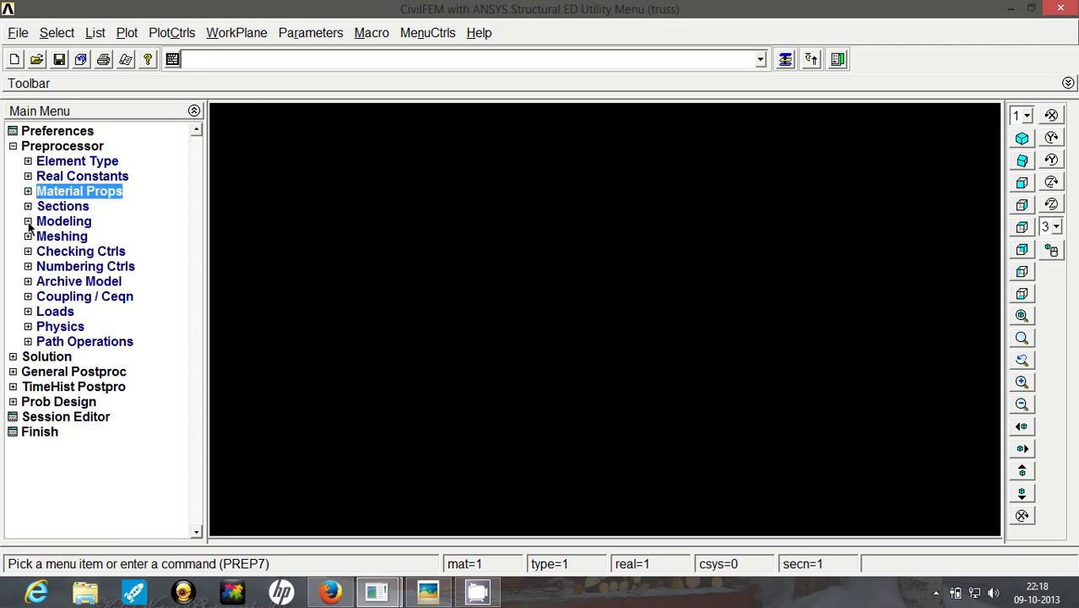
click(28, 223)
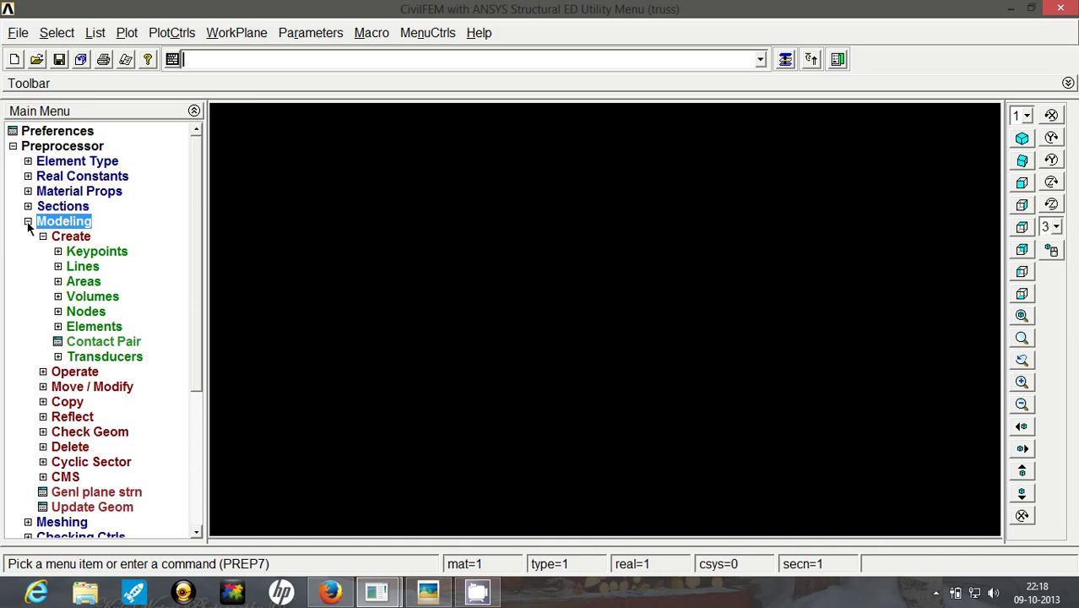
click(58, 312)
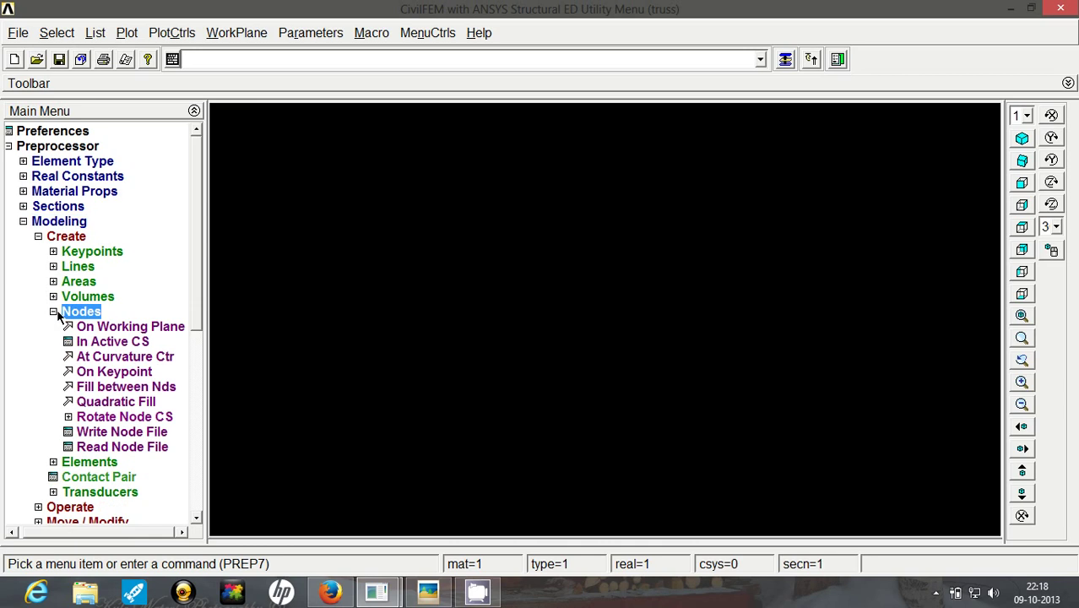
click(76, 341)
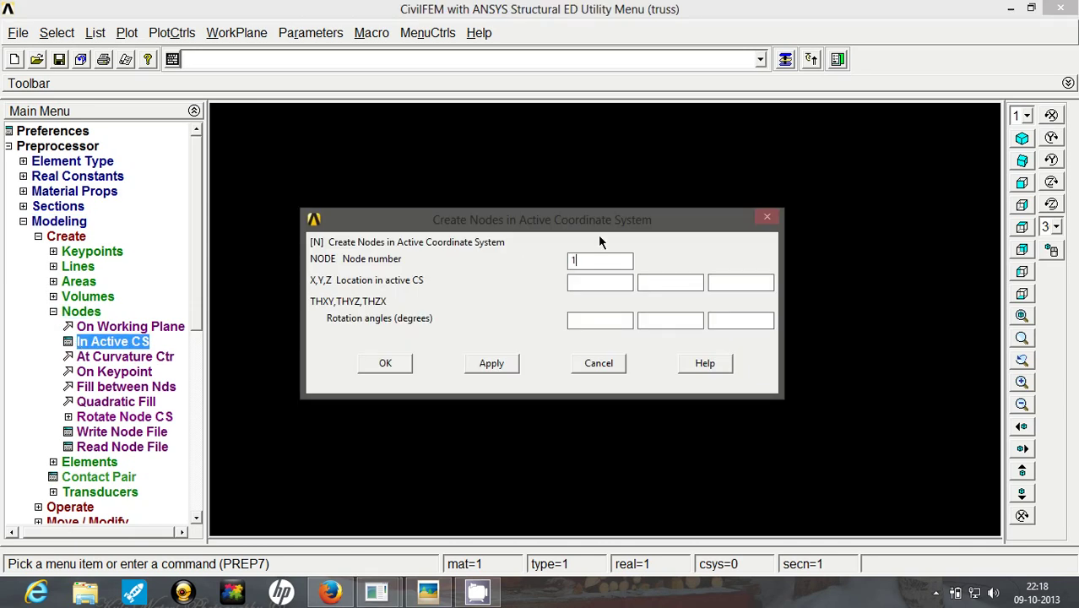
key(Tab)
text(0)
key(Tab)
text(0)
key(Tab)
text(0)
click(489, 364)
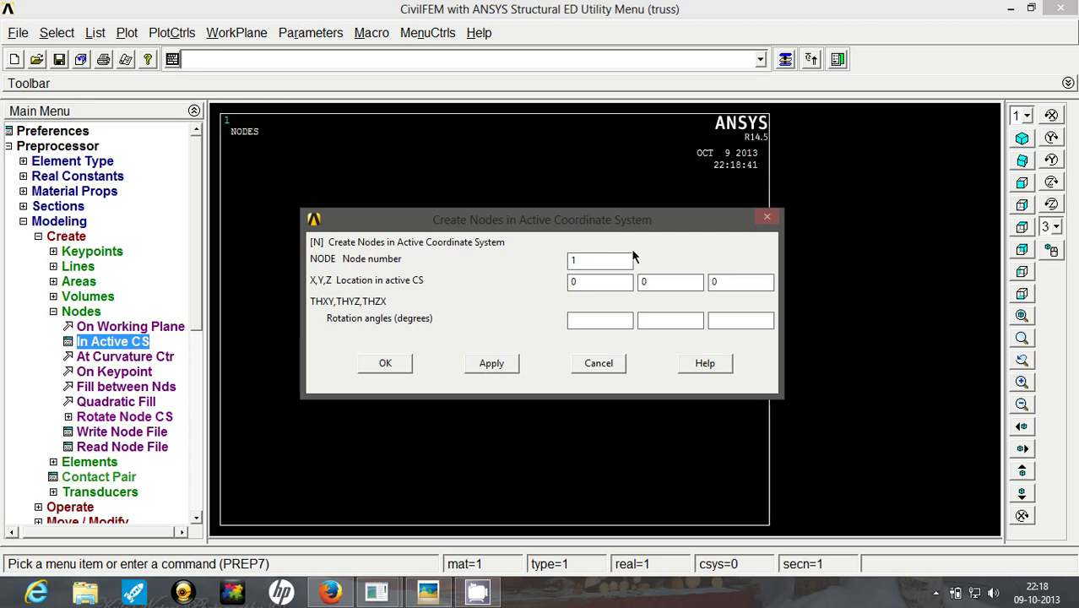
- Create node 2 at X 1000
double_click(601, 262)
text(2)
key(Tab)
text(1000)
click(489, 364)
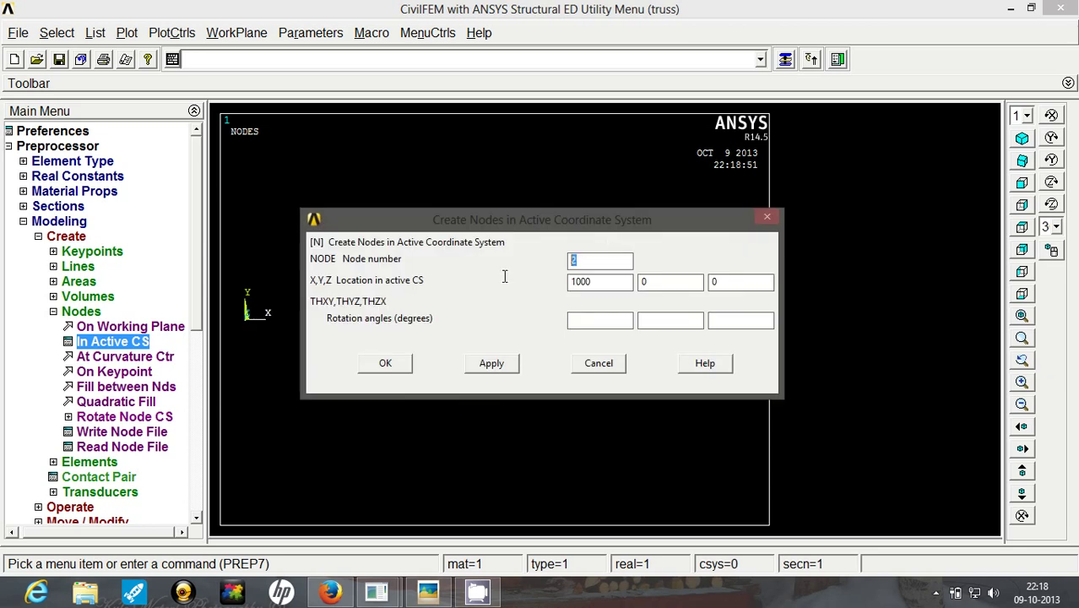
- Create node 3 at (500, 866.025, 0)
text(3)
key(Tab)
text(500)
key(Tab)
text(866.025)
click(390, 364)
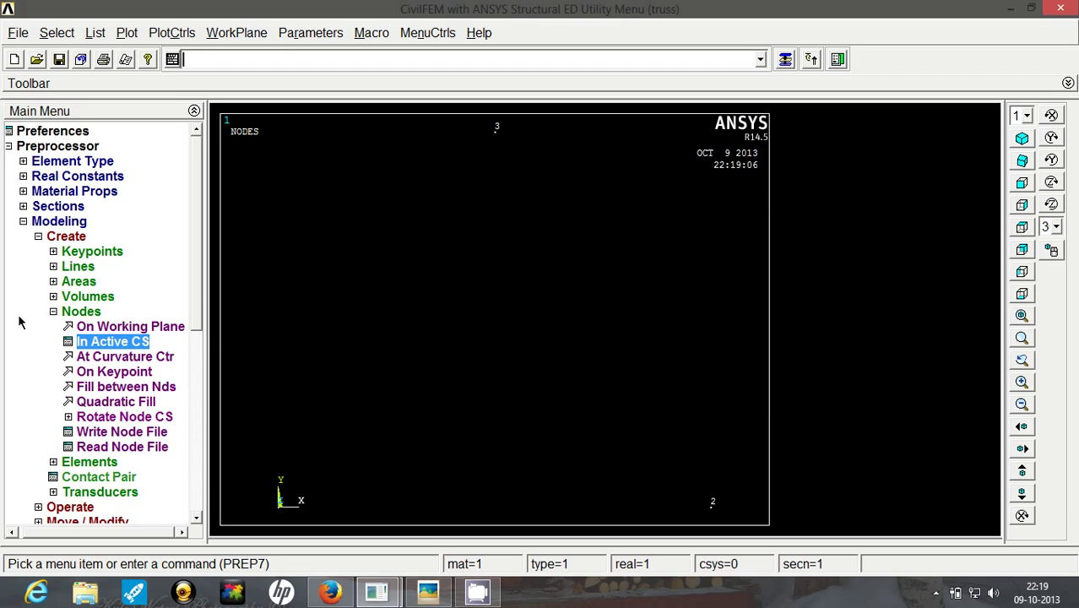
- Create the first link element between nodes 1 and 3
click(55, 314)
click(58, 327)
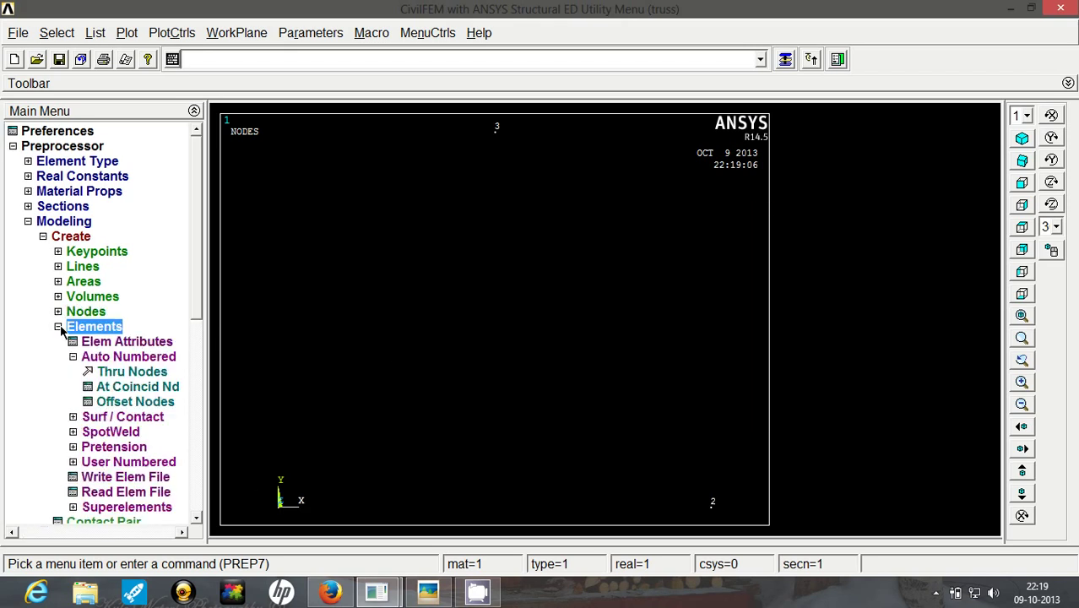
click(73, 358)
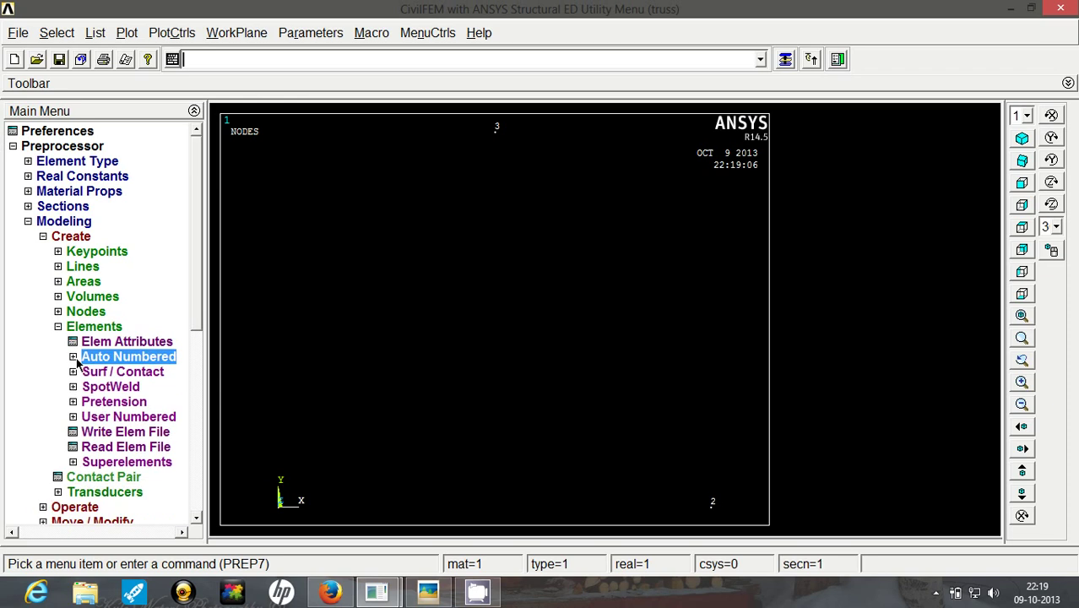
click(74, 357)
click(101, 373)
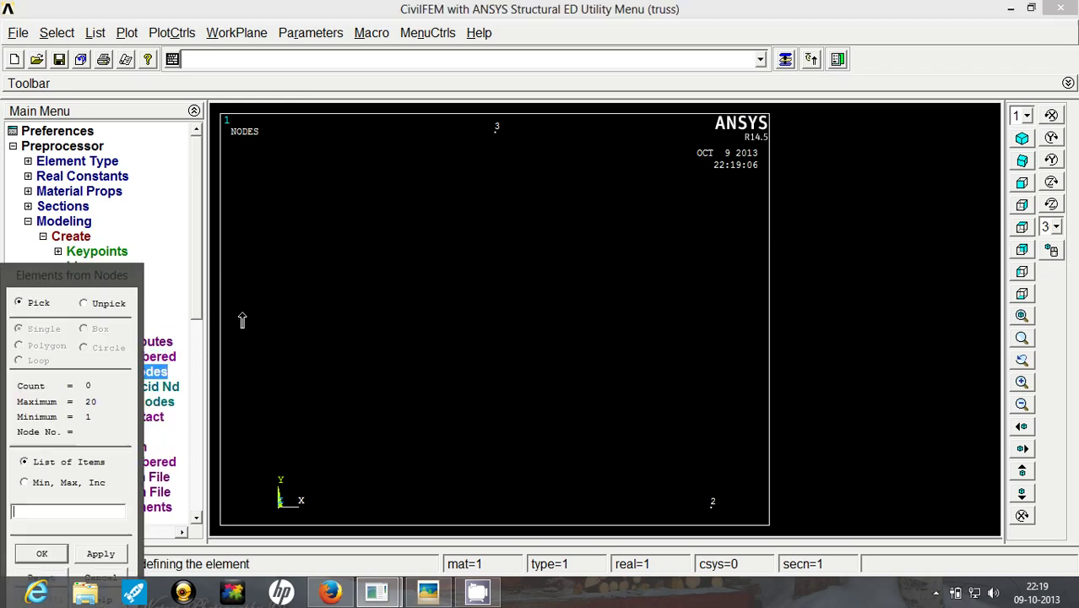
click(354, 399)
click(280, 503)
click(100, 554)
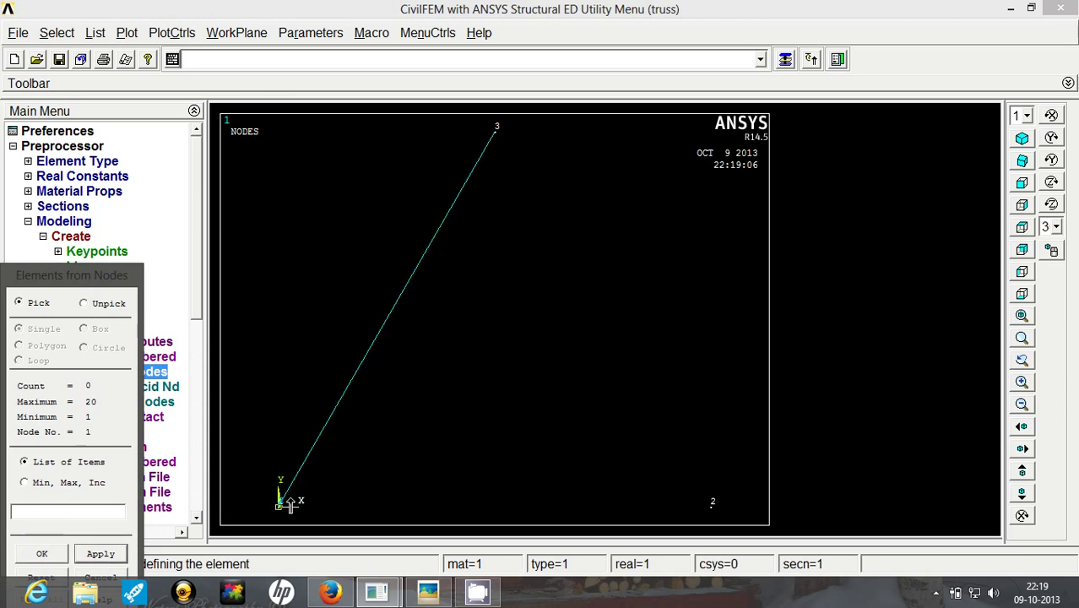
- Add link elements between nodes 1–2 and 2–3 to close the triangle
click(724, 493)
click(280, 504)
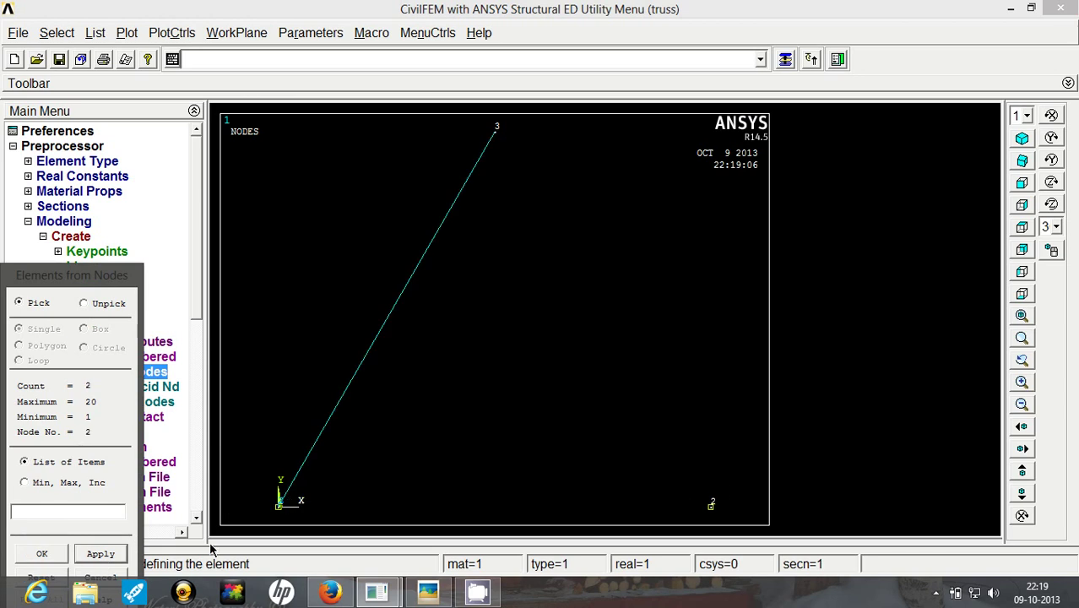
click(100, 554)
click(724, 504)
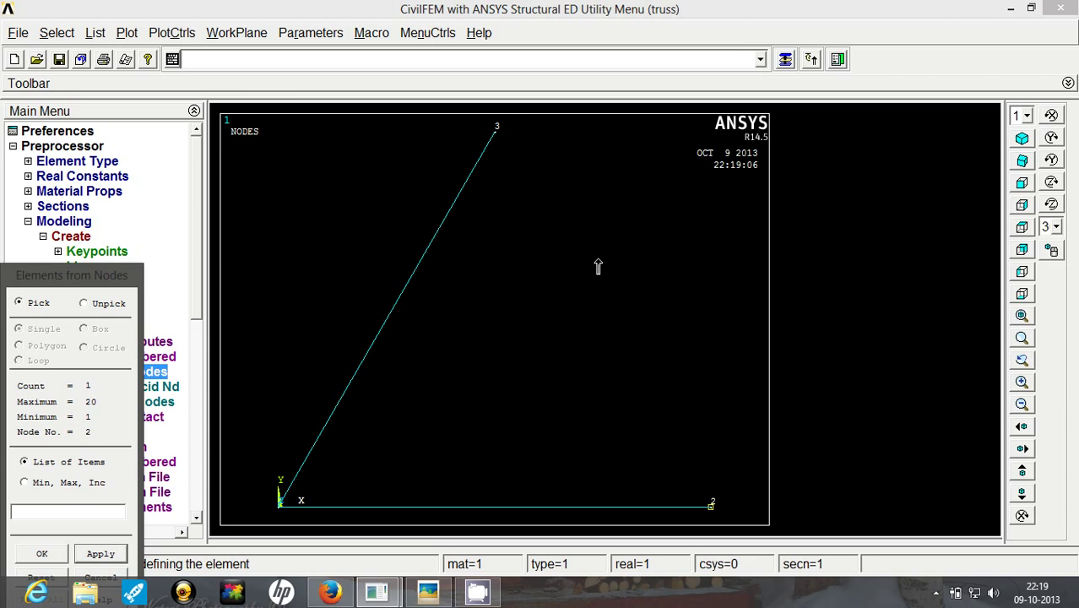
click(496, 129)
click(42, 554)
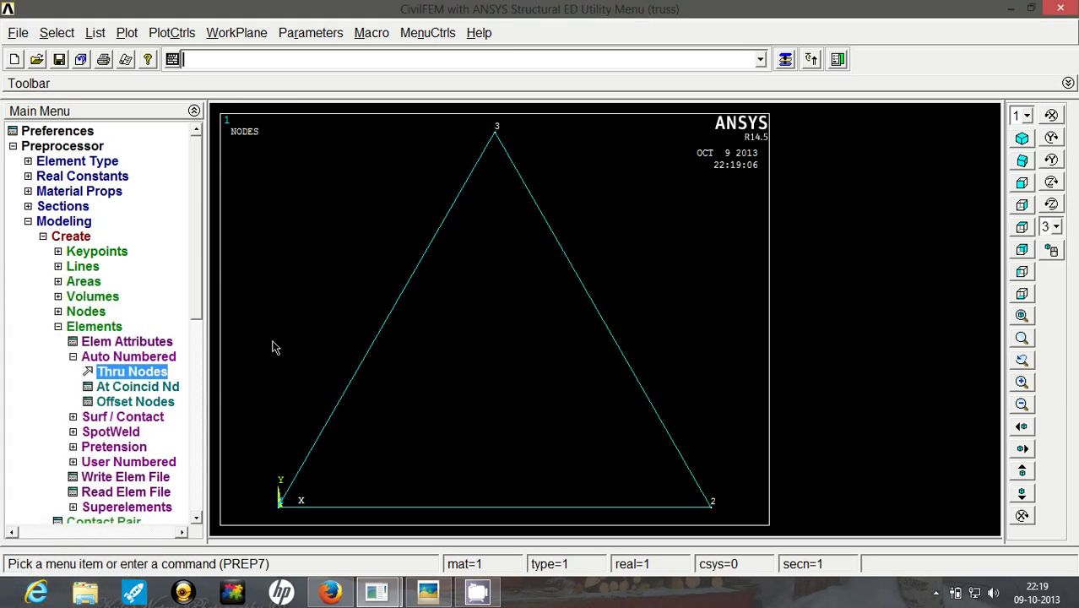
click(73, 357)
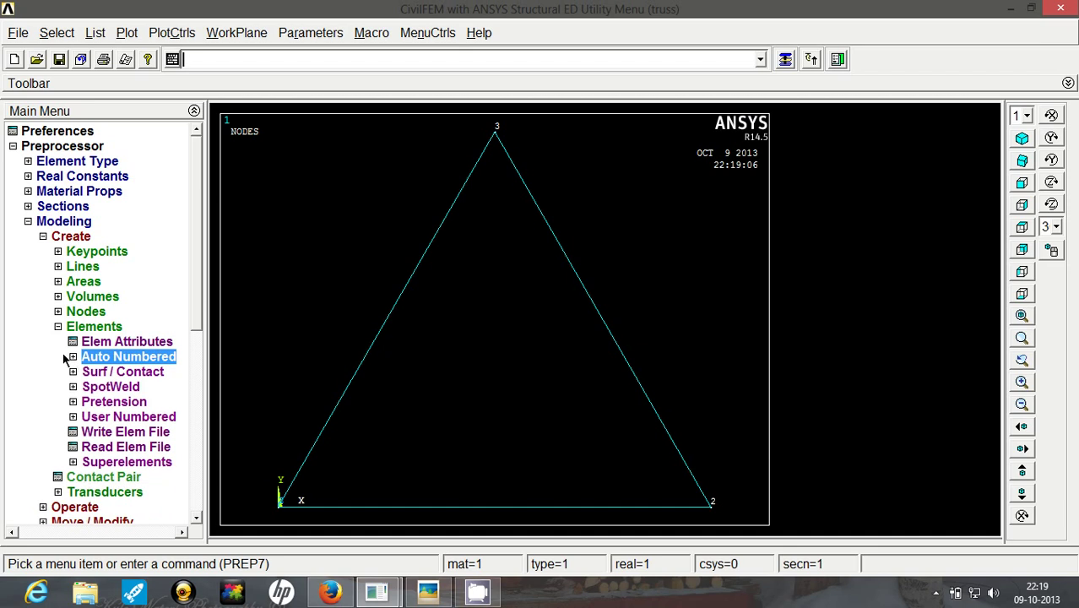
click(58, 327)
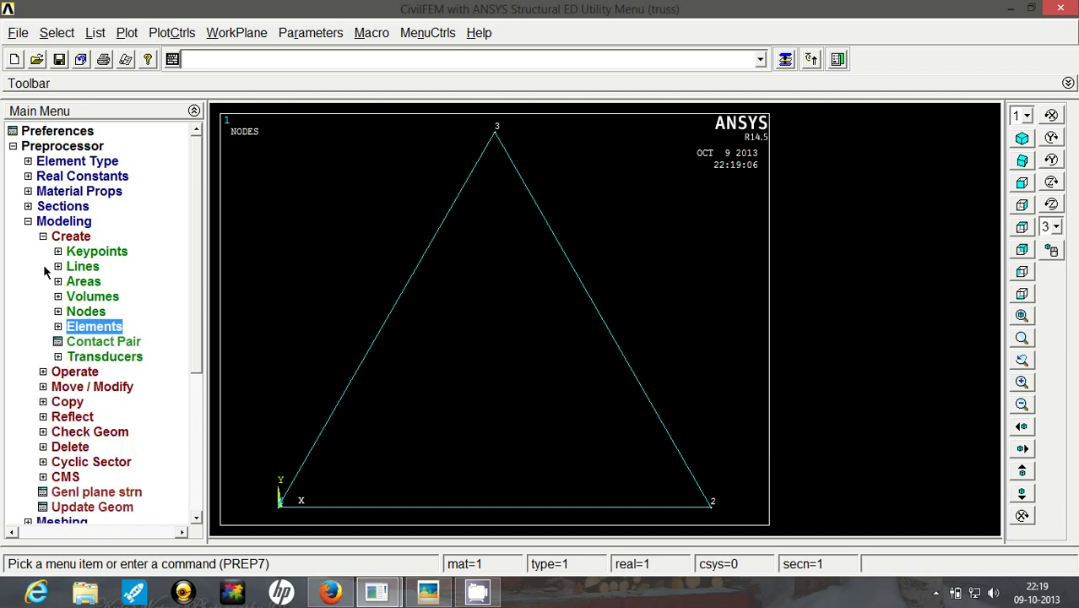
click(43, 236)
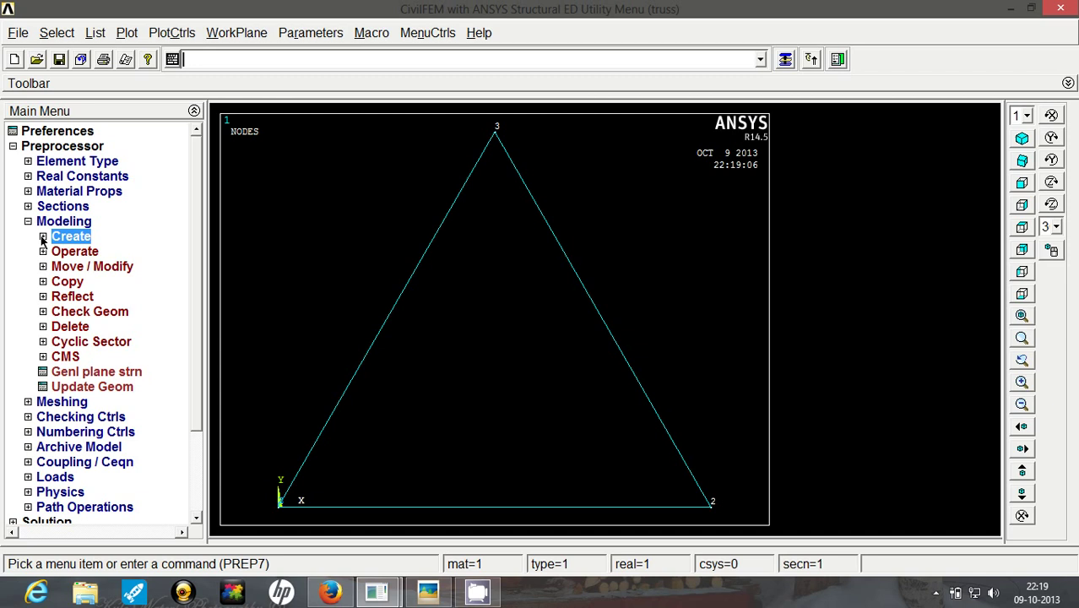
click(28, 221)
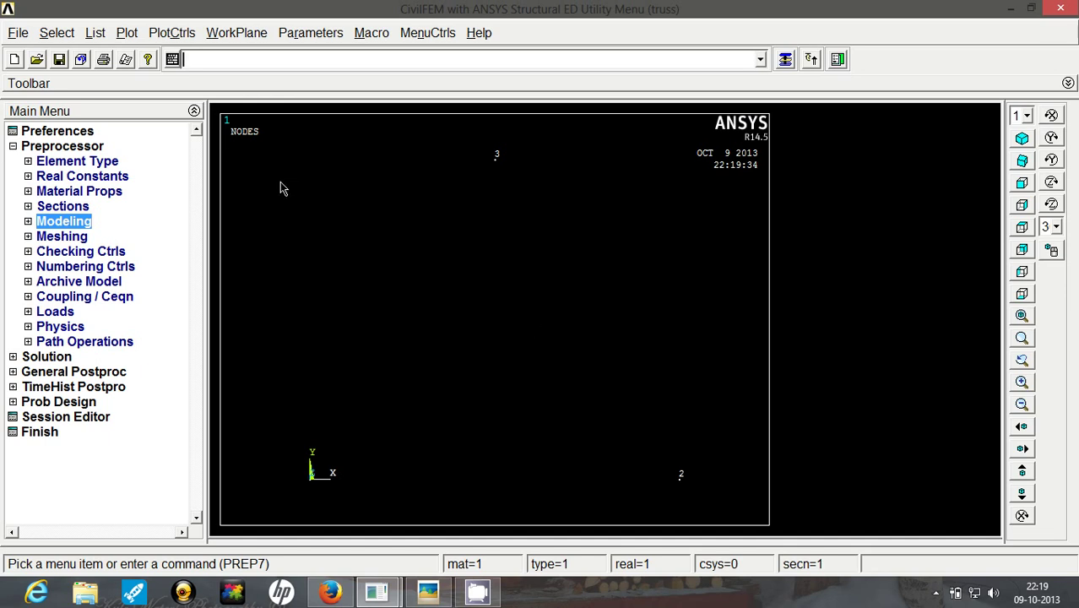
- Replot the truss elements and expand Loads > Apply > Structural > Displacement options
click(127, 32)
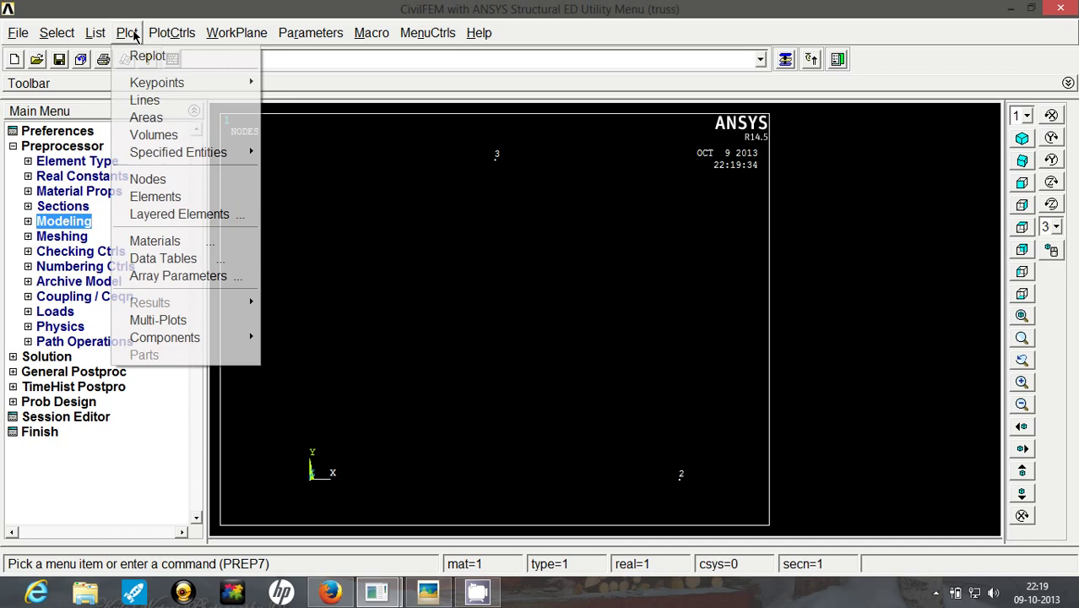
click(147, 196)
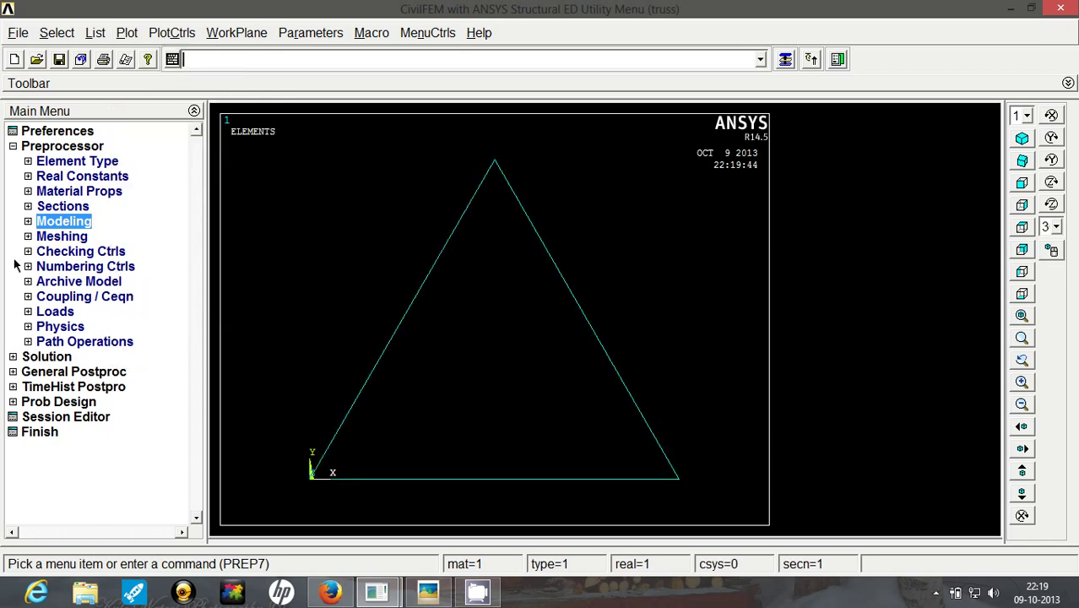
click(28, 311)
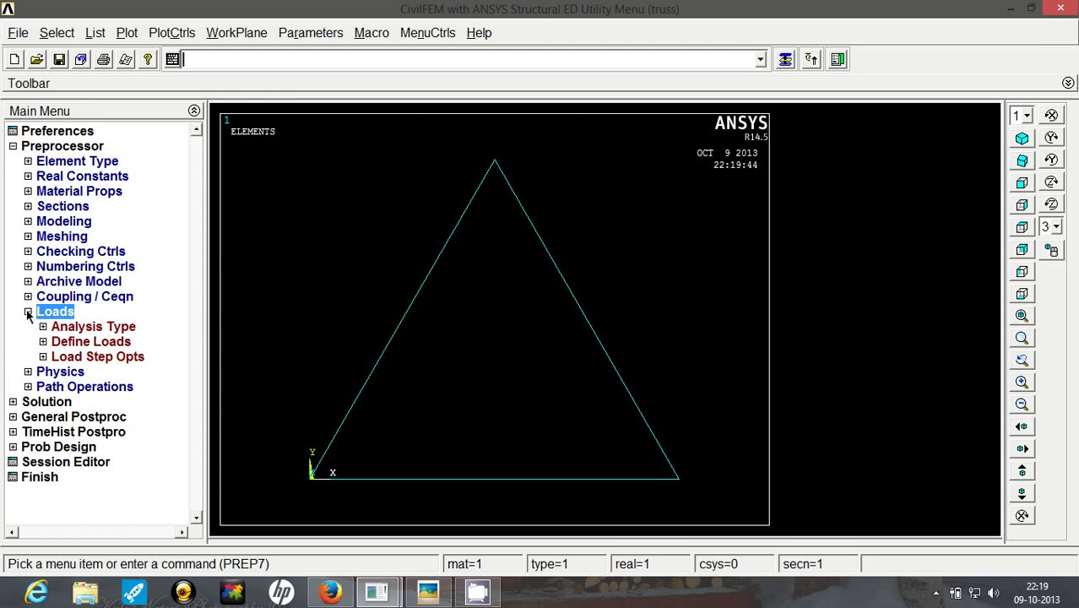
click(42, 341)
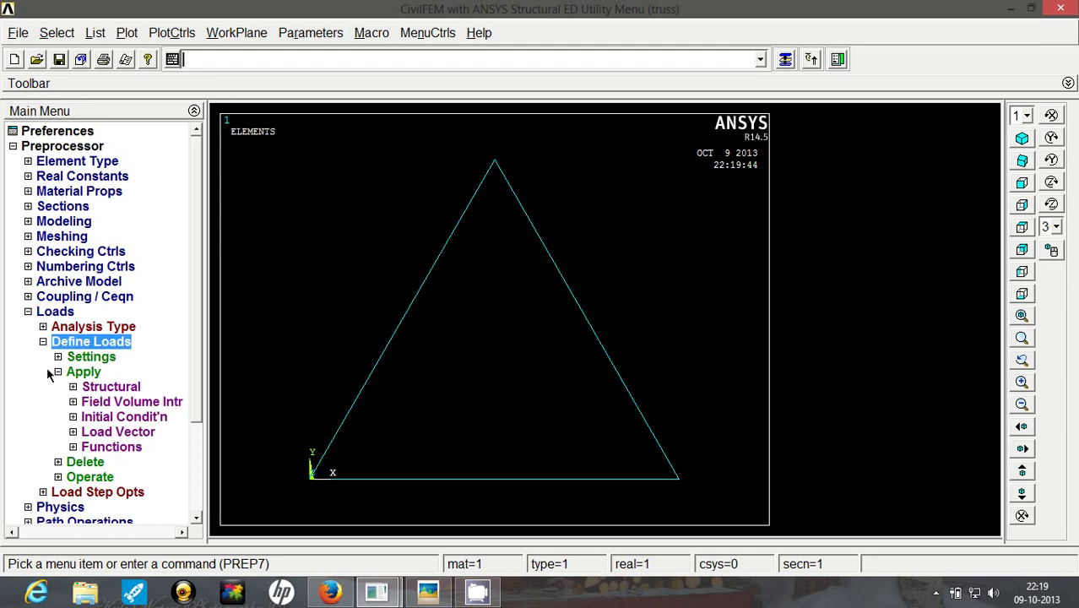
click(73, 387)
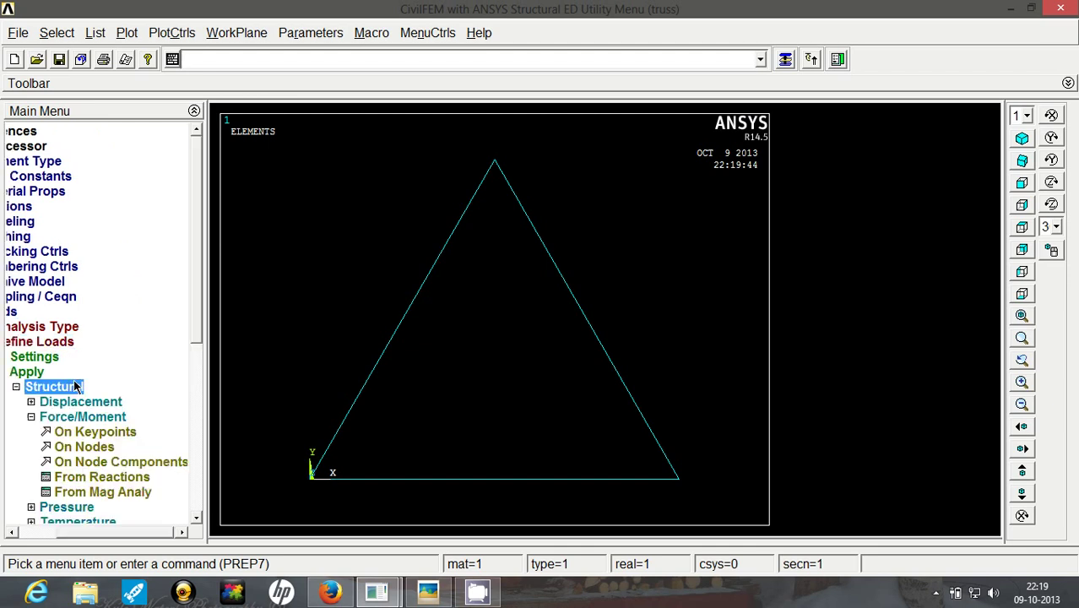
click(33, 418)
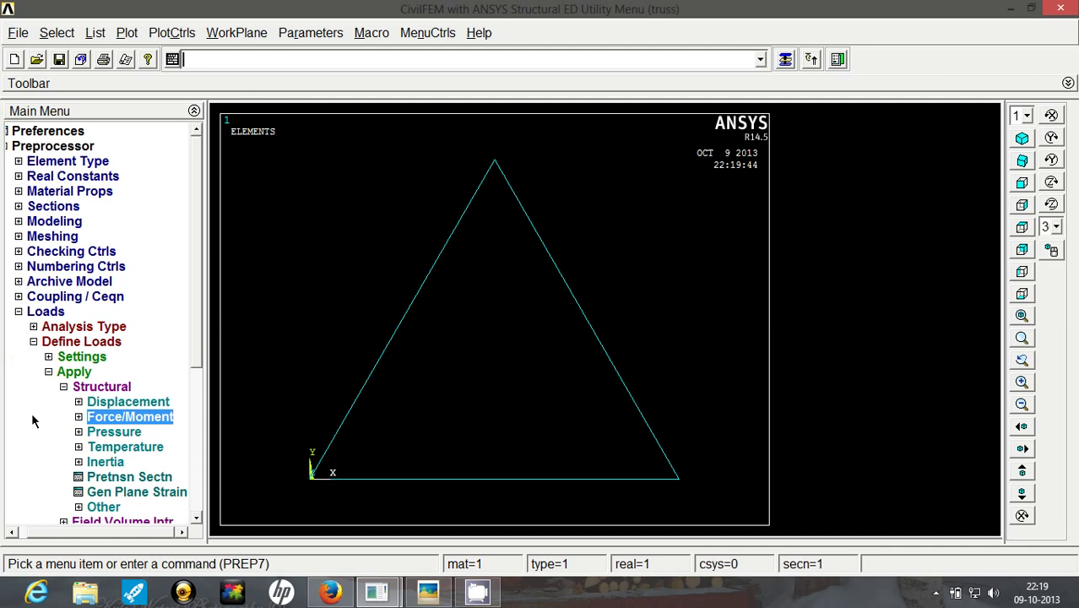
click(79, 402)
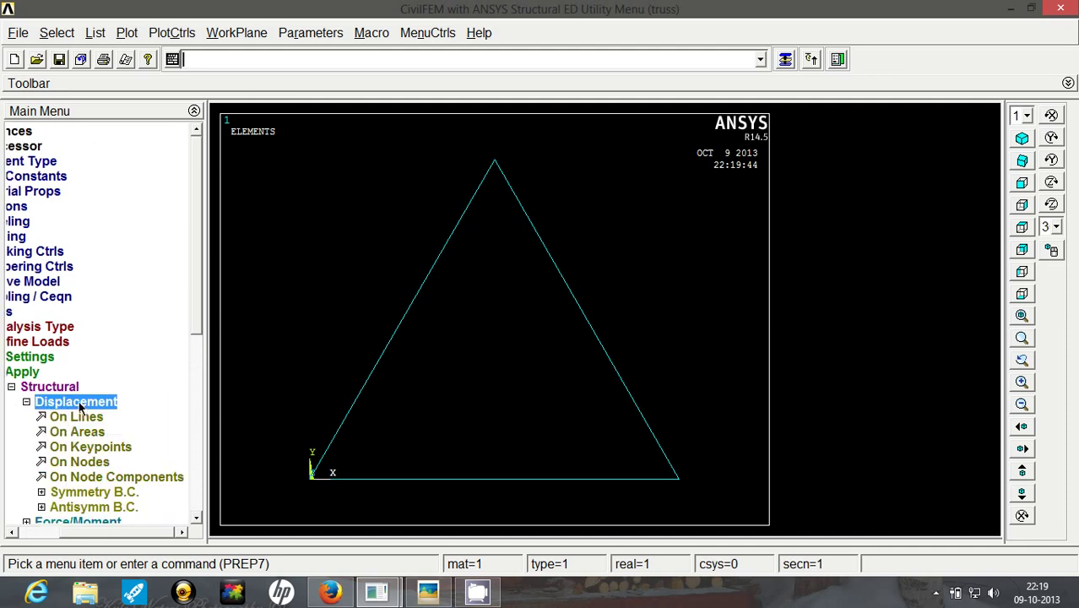
- Fix node 1 in all DOF with zero displacement
click(71, 462)
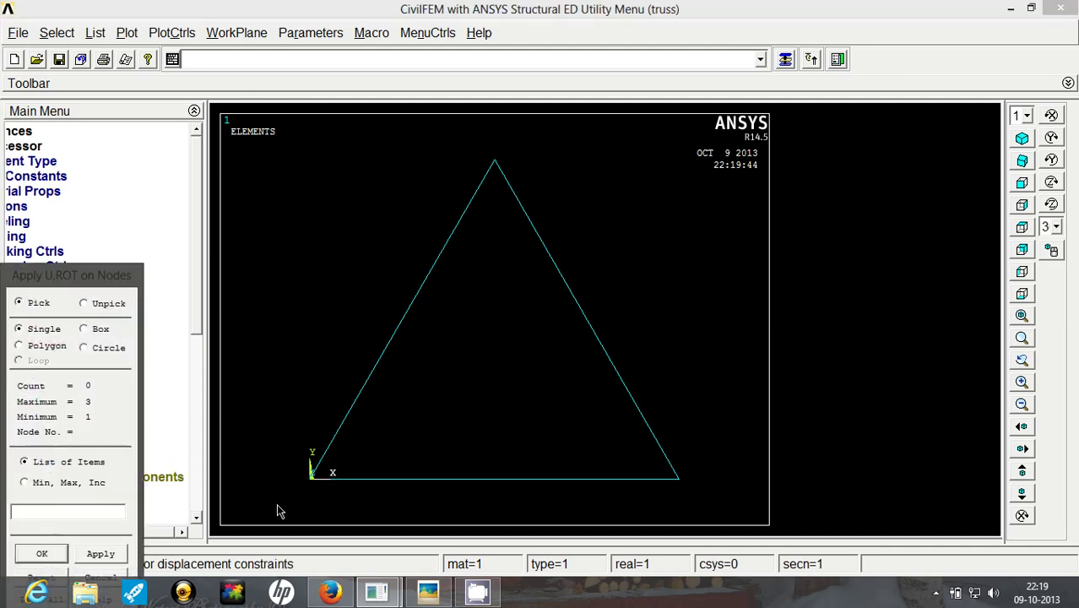
click(313, 492)
click(42, 553)
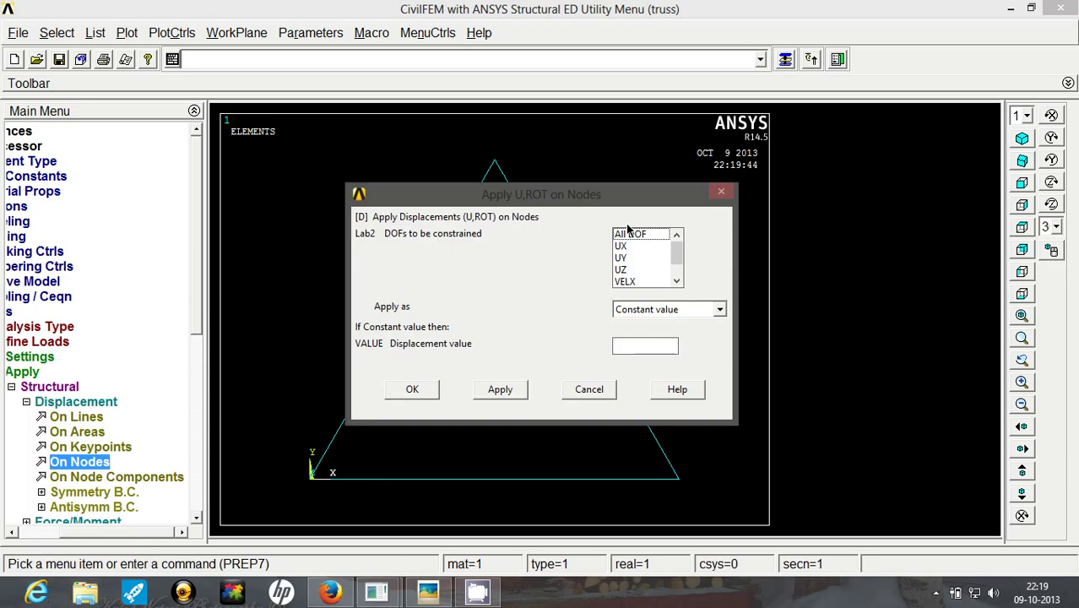
click(630, 235)
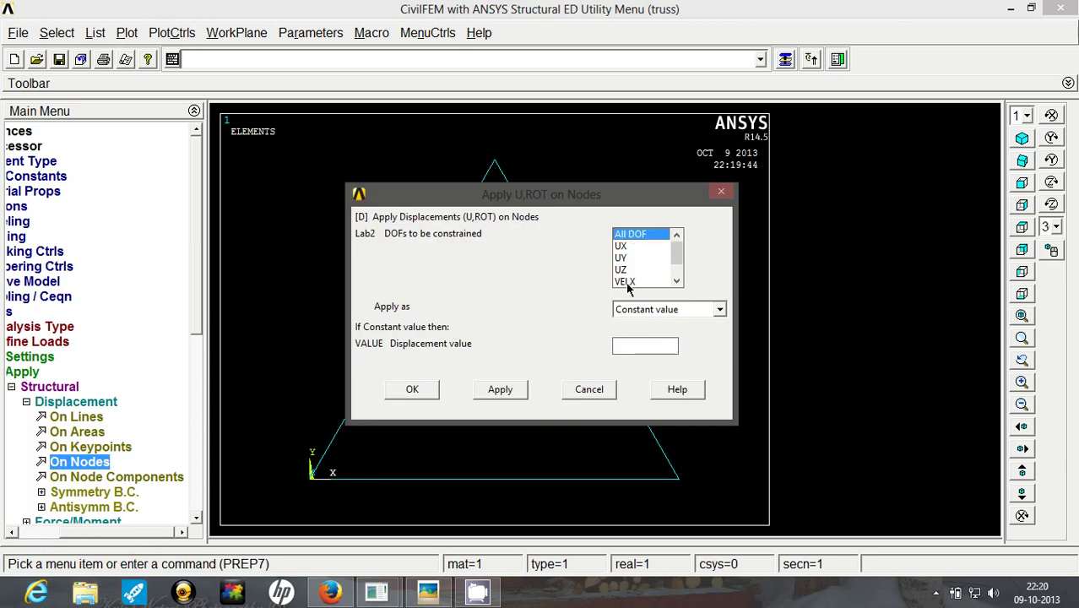
click(631, 343)
text(0)
click(412, 389)
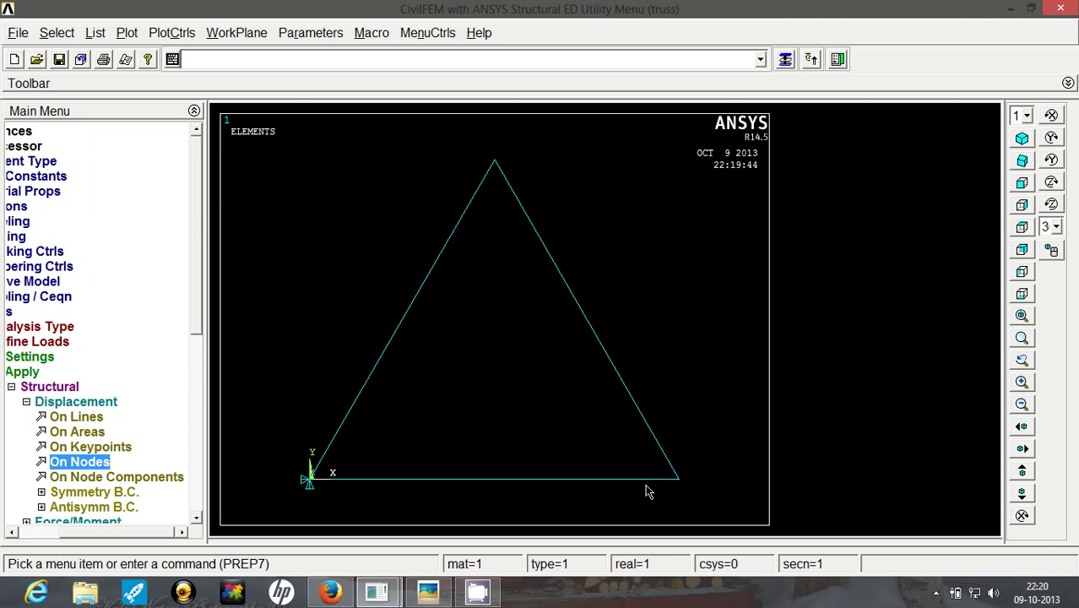
- Restrain node 2 with UY = 0 only
click(79, 462)
click(679, 479)
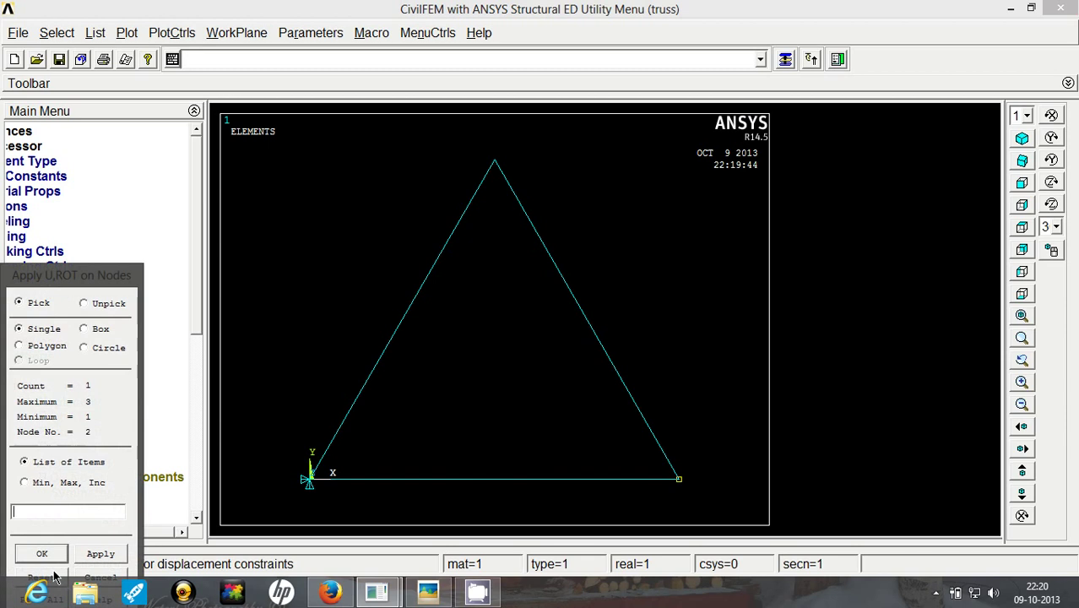
click(42, 553)
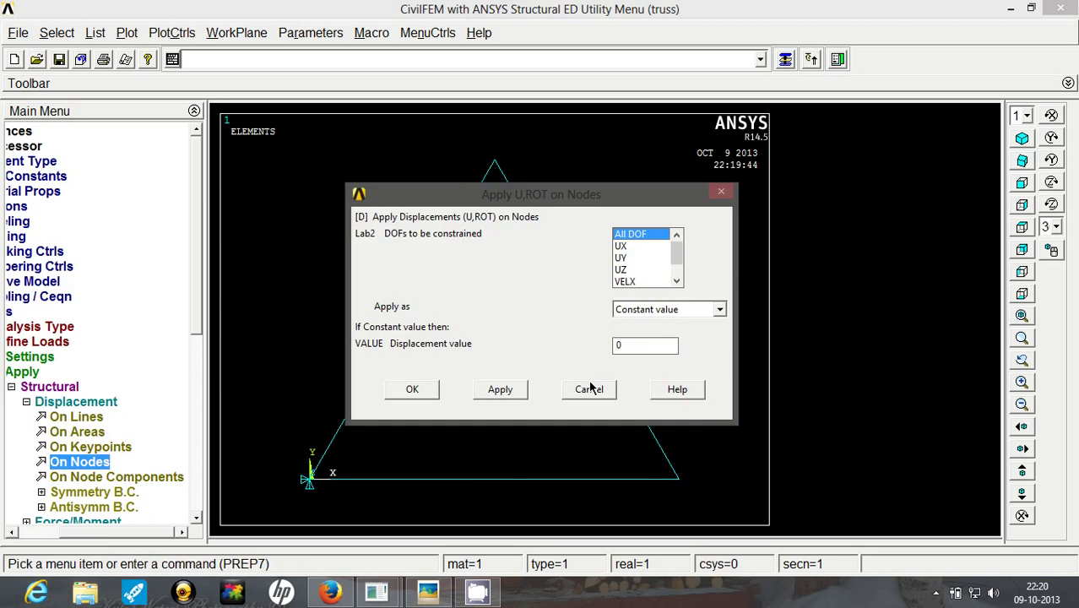
click(622, 258)
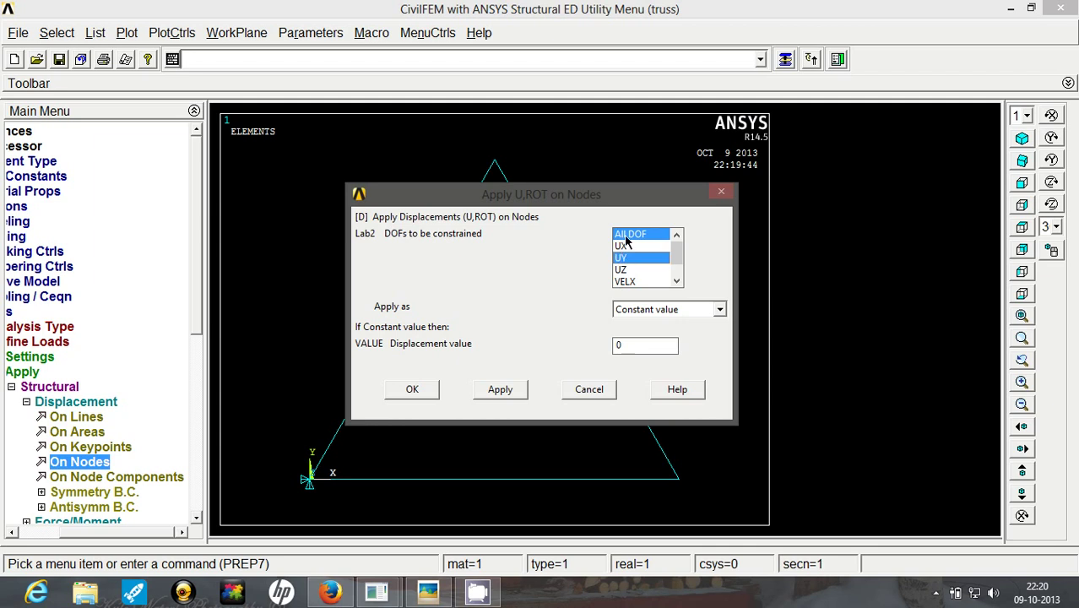
click(624, 259)
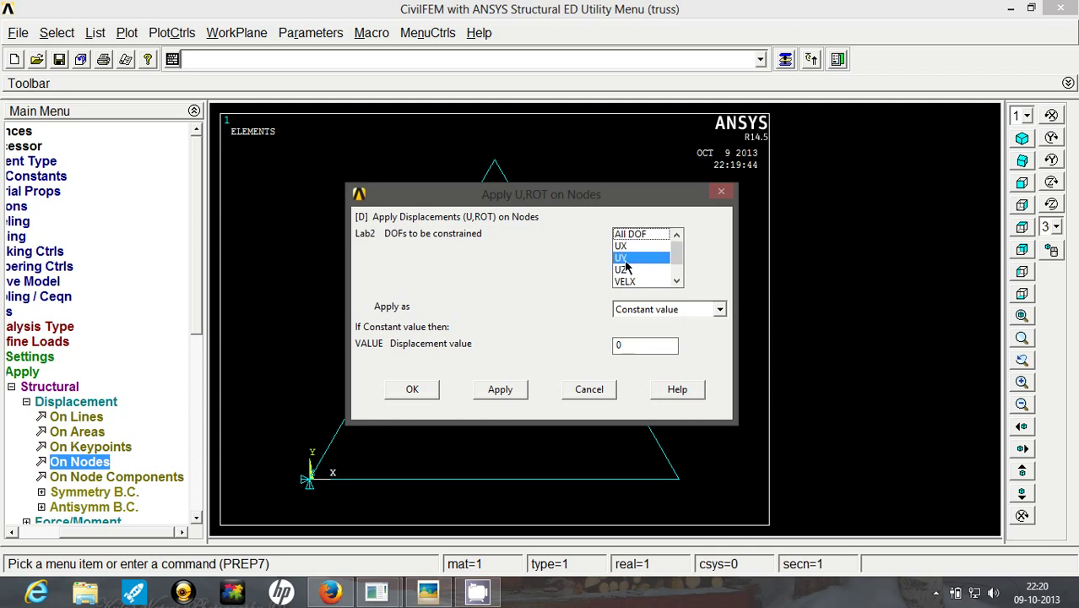
click(500, 390)
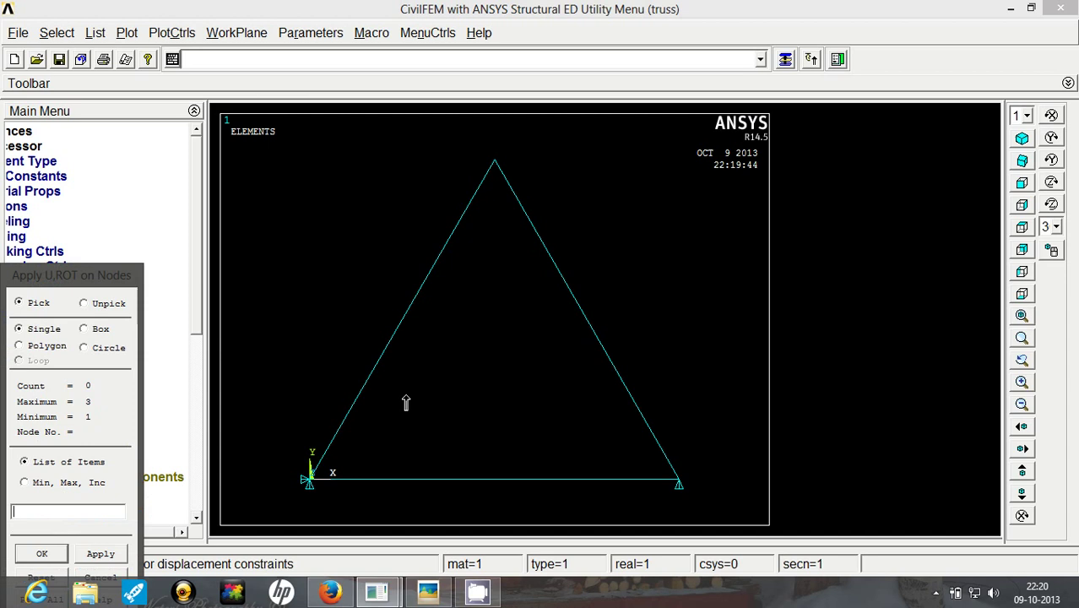
click(52, 547)
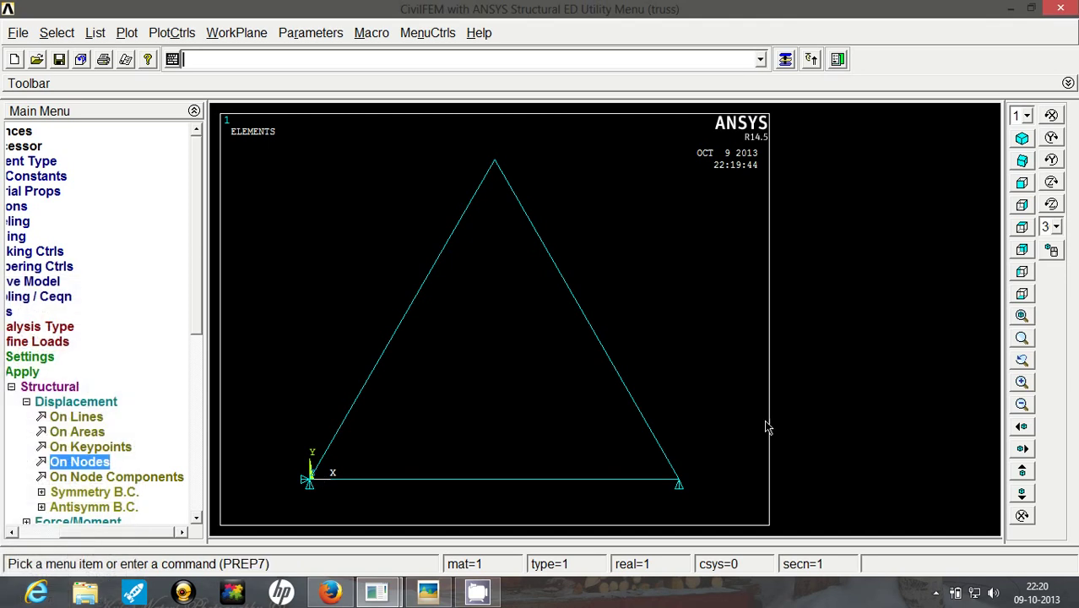
- Apply a horizontal force FX at the top node 3
click(27, 404)
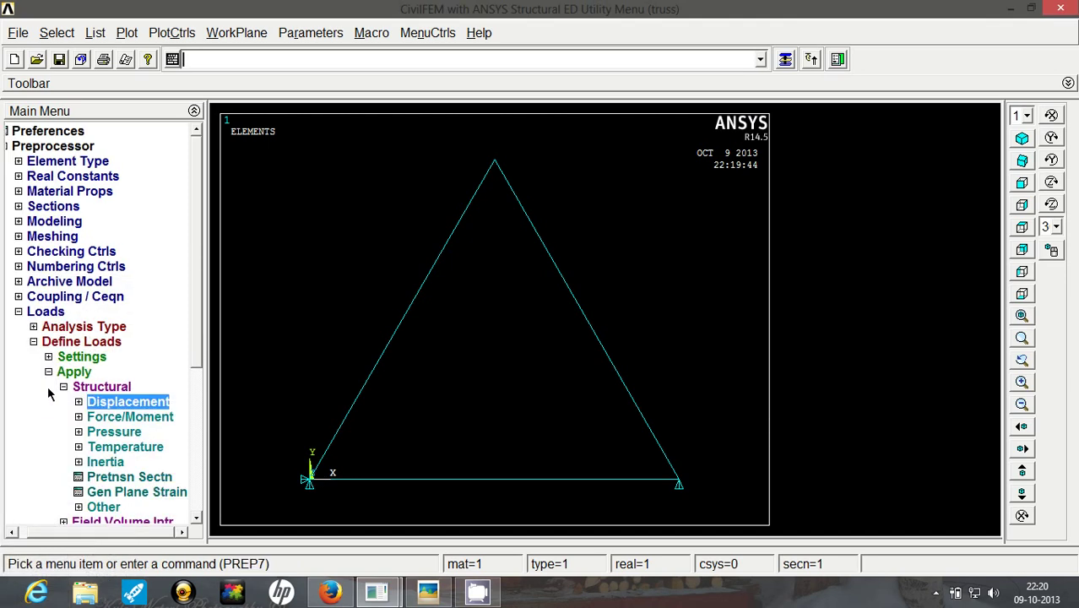
click(68, 386)
click(74, 389)
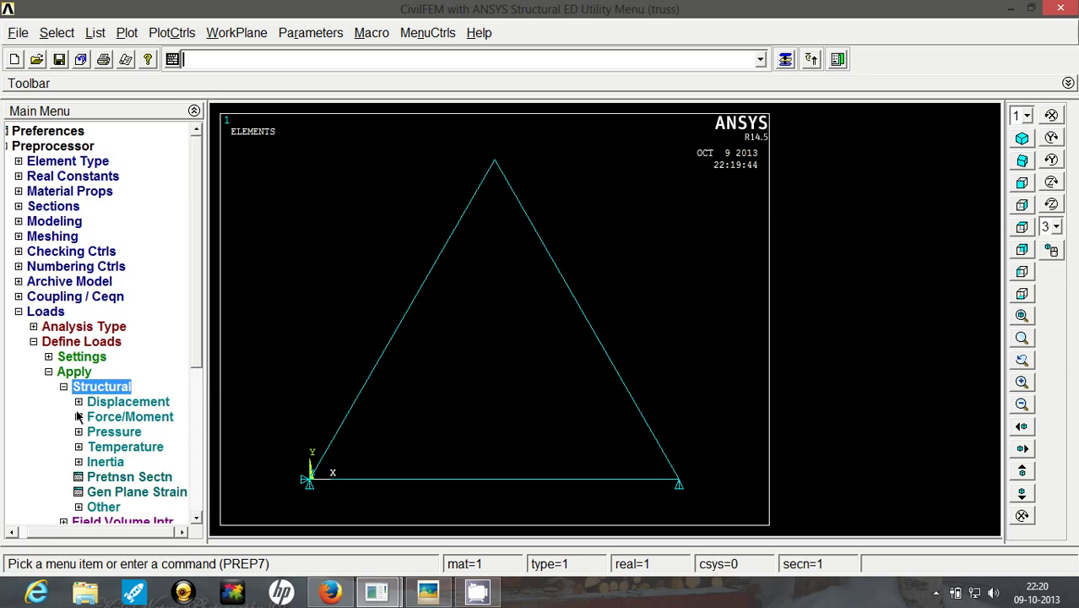
click(80, 416)
click(68, 448)
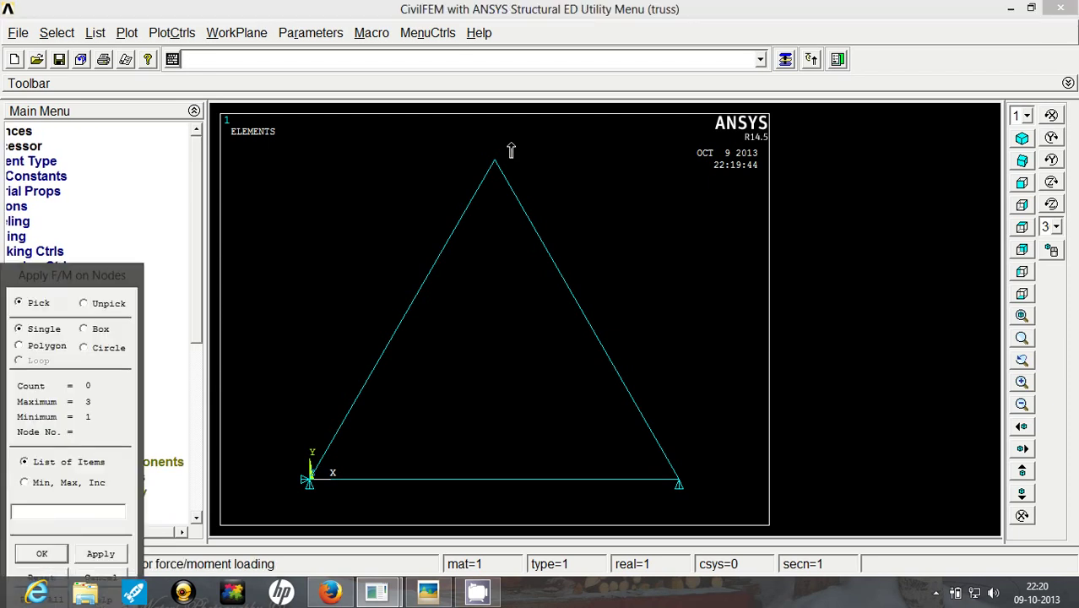
click(494, 160)
click(56, 554)
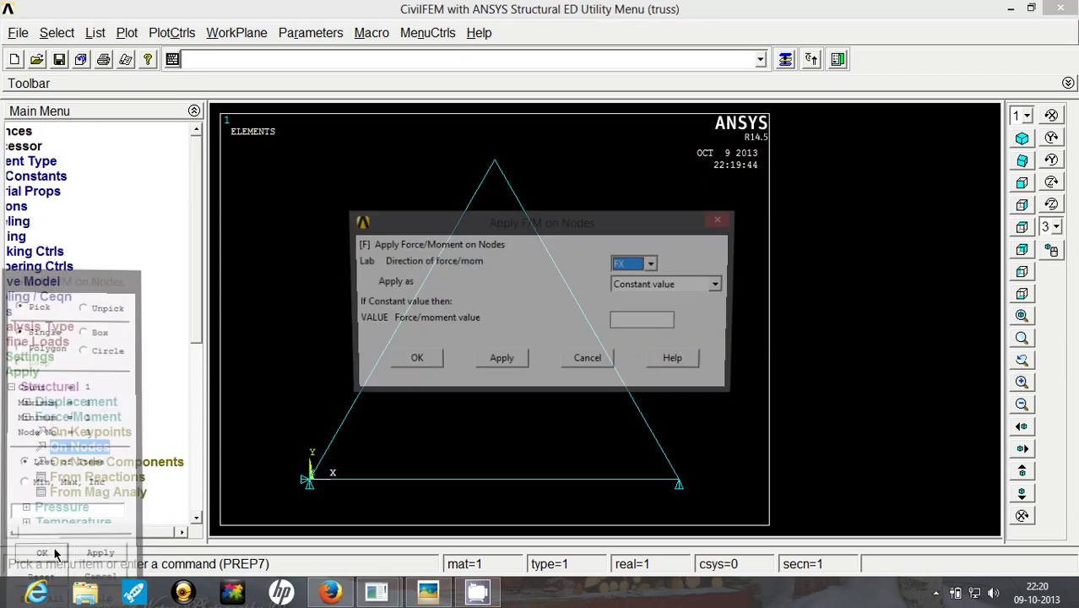
click(628, 319)
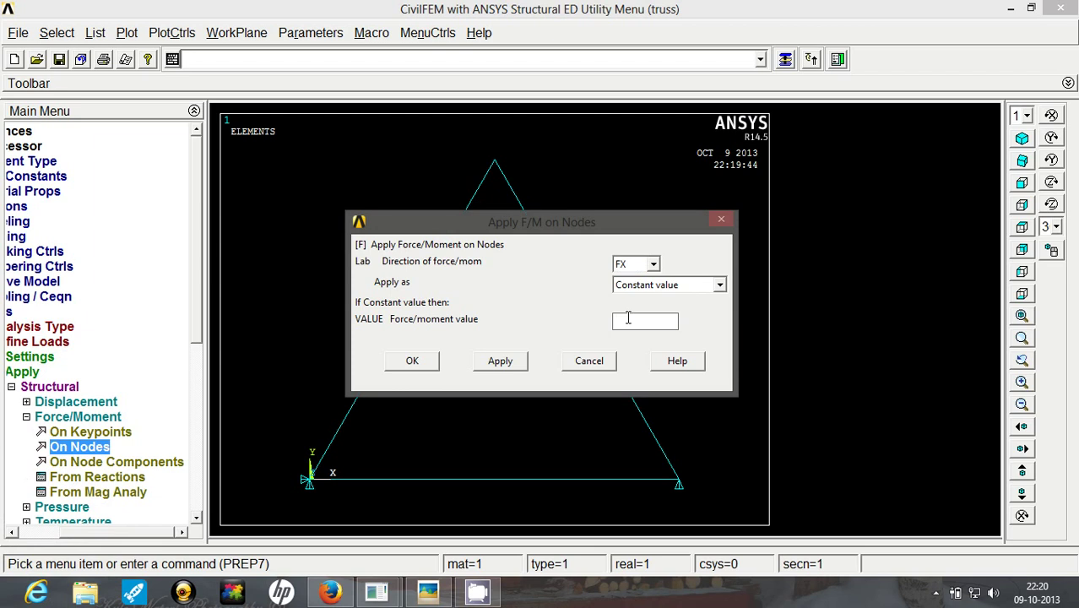
text(100)
click(507, 361)
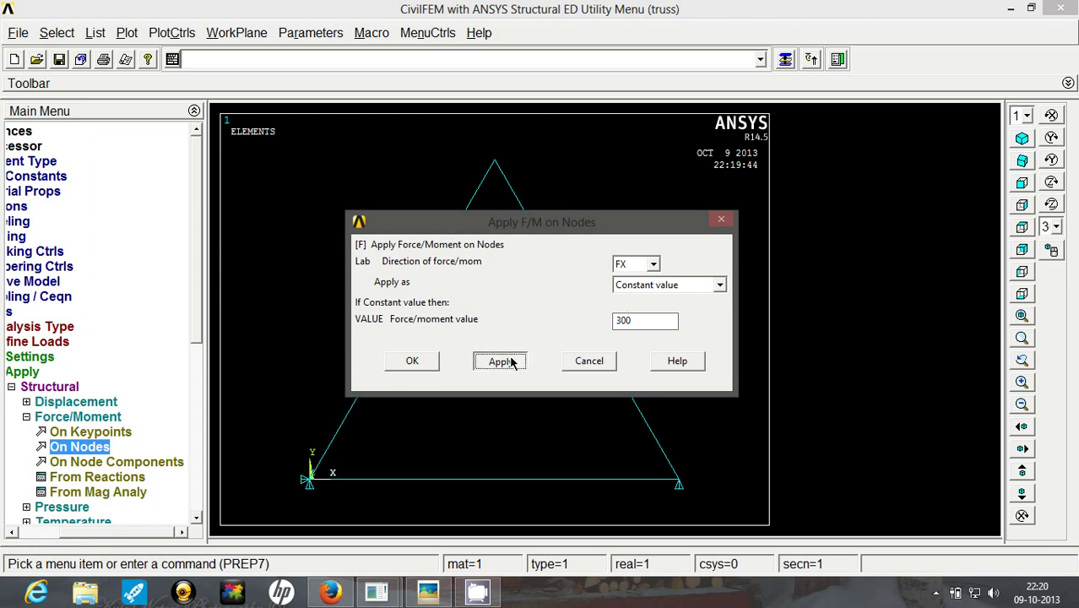
- Apply a downward force FY = -200 at node 3
click(495, 161)
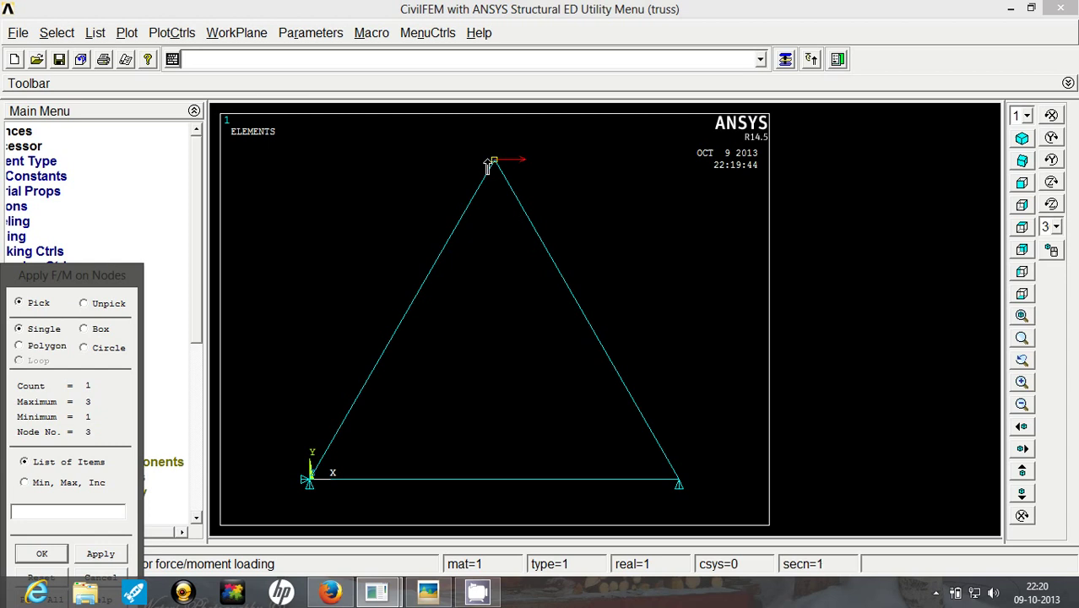
click(49, 556)
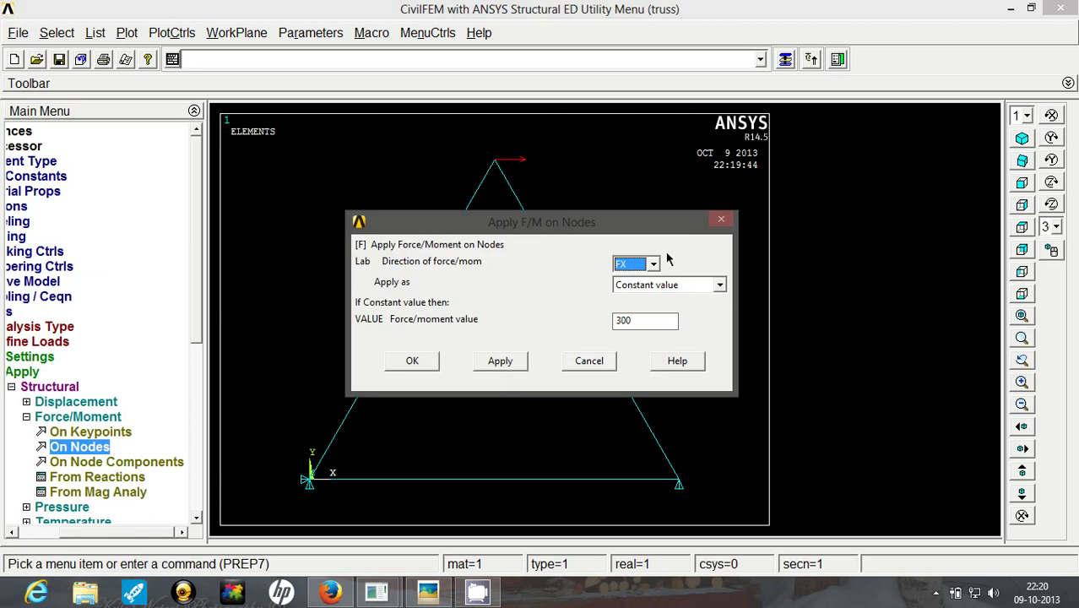
click(652, 265)
key(Tab)
key(Tab)
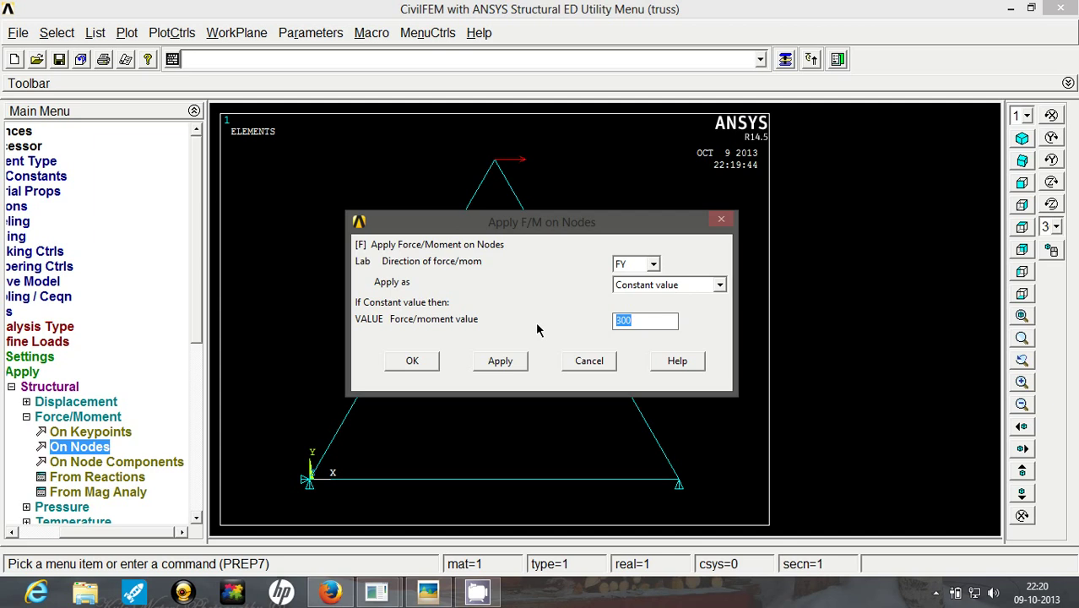
text(-200)
click(504, 363)
click(41, 553)
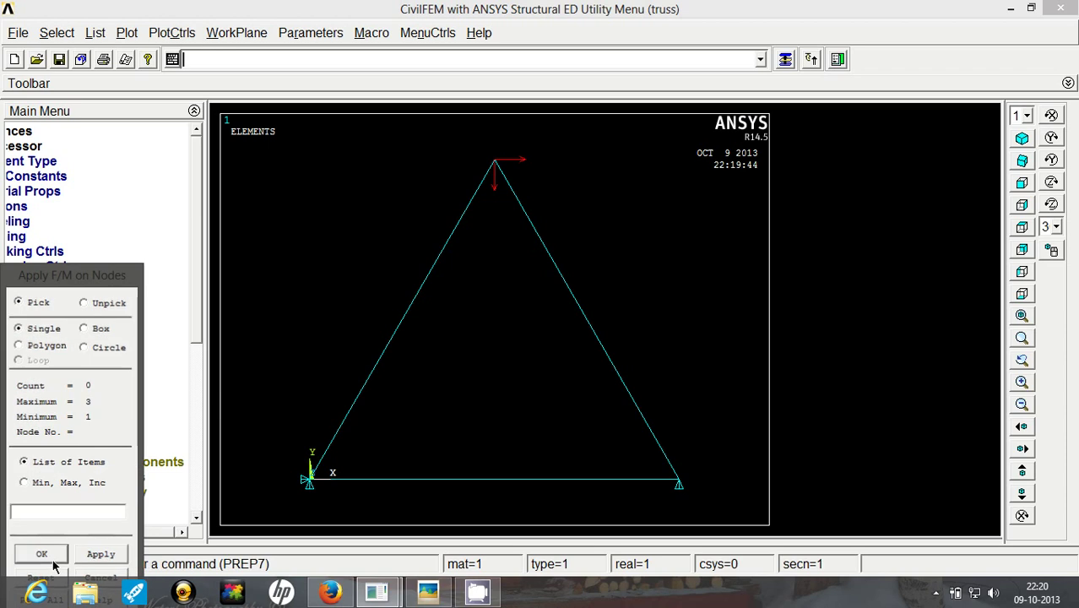
- Solve the current load step and dismiss the 'Solution is done' notice
click(12, 387)
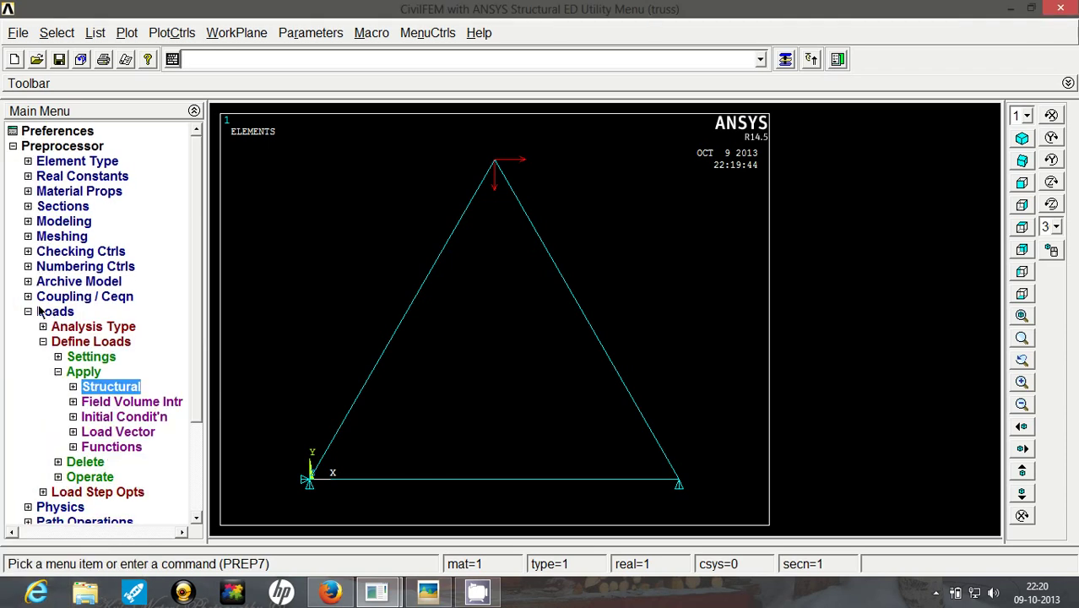
click(28, 312)
click(13, 146)
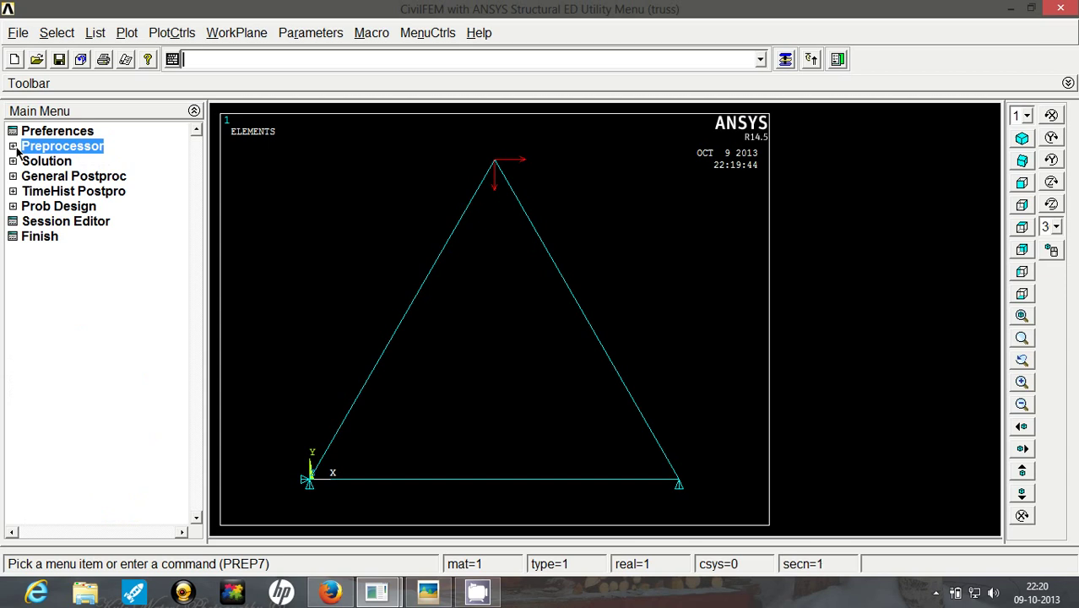
click(12, 161)
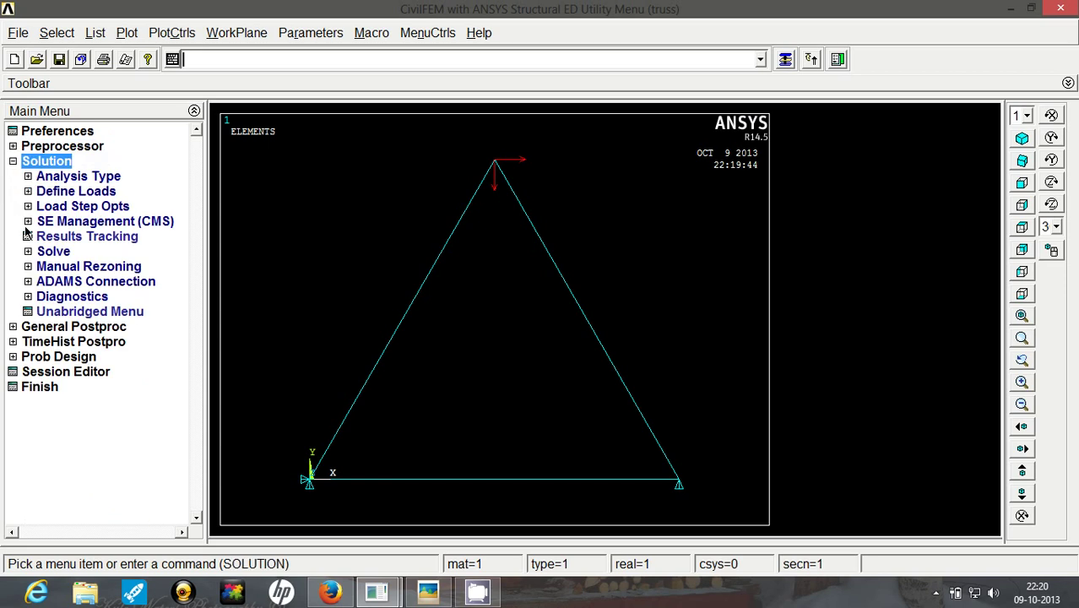
click(27, 252)
click(55, 269)
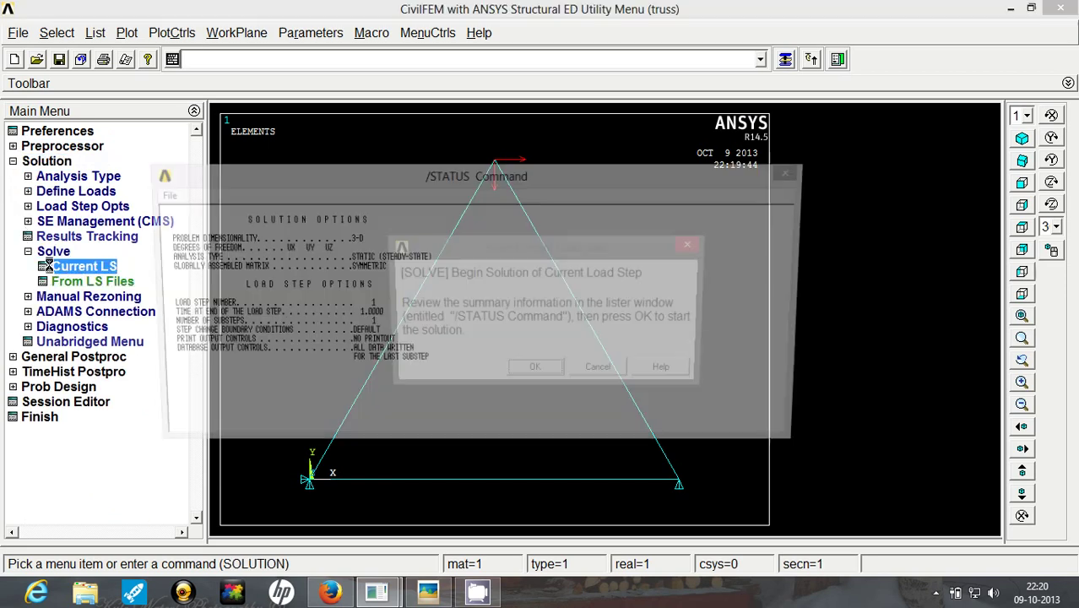
click(534, 372)
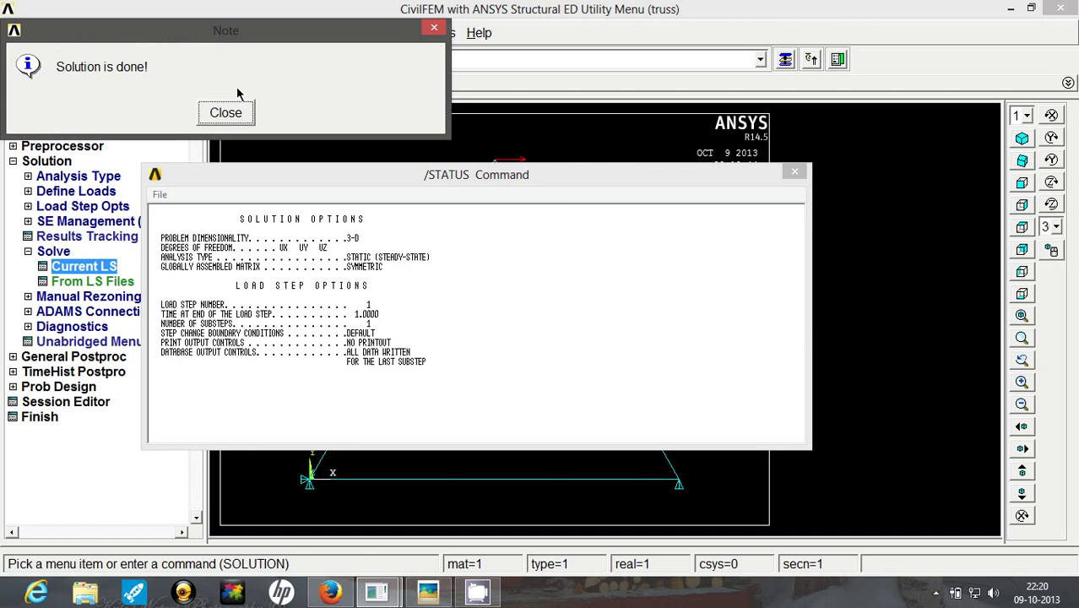
click(223, 111)
- Close the /STATUS solution report window
click(160, 195)
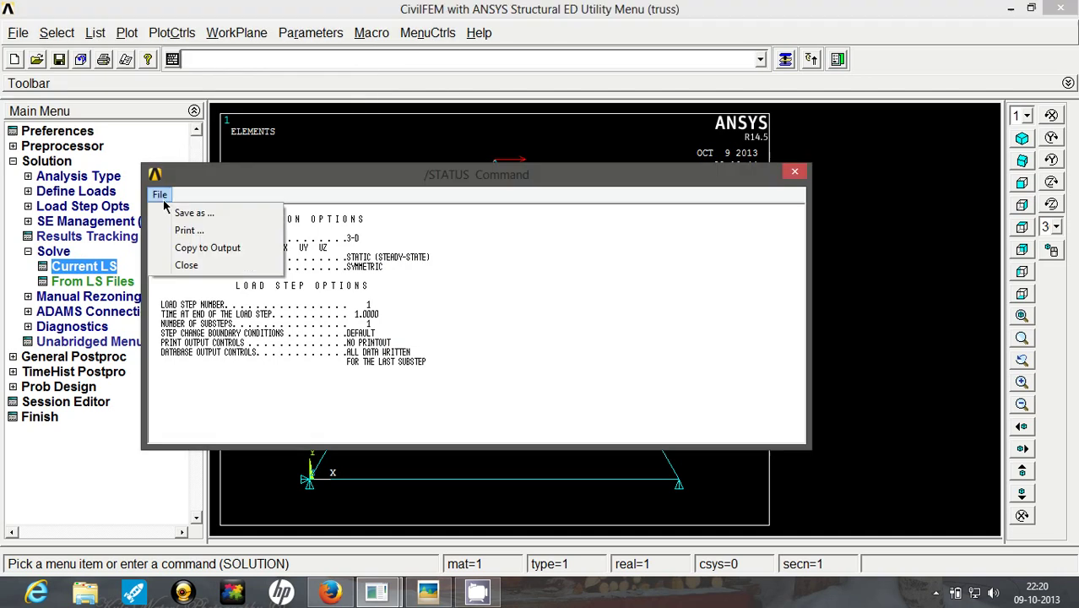
click(177, 267)
click(28, 251)
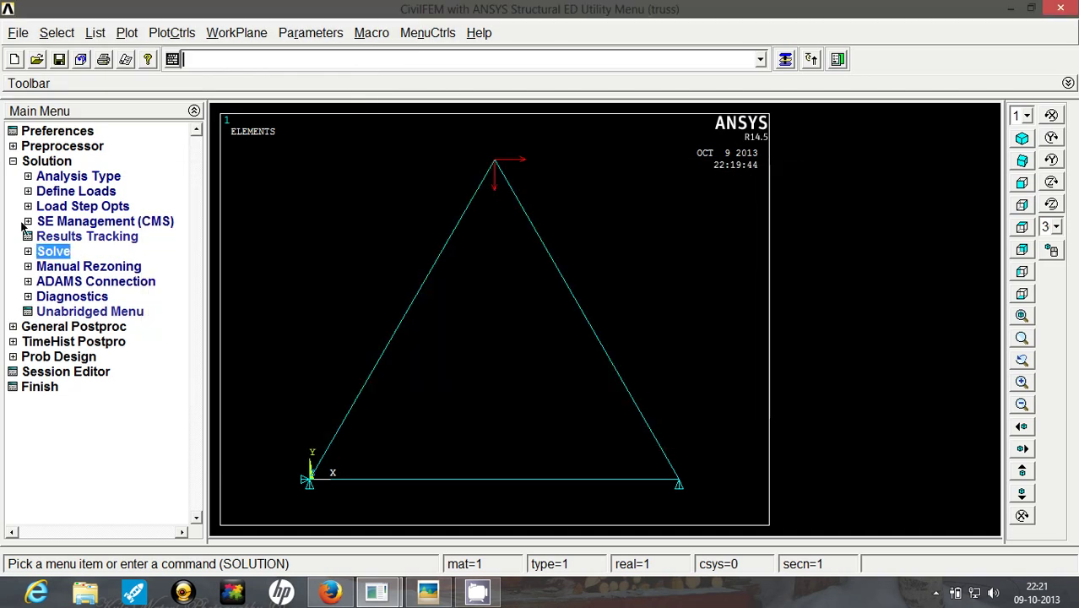
- Plot the nodal displacement vector sum contour over the truss, peaking at 0.007299 at the apex
click(12, 160)
click(12, 176)
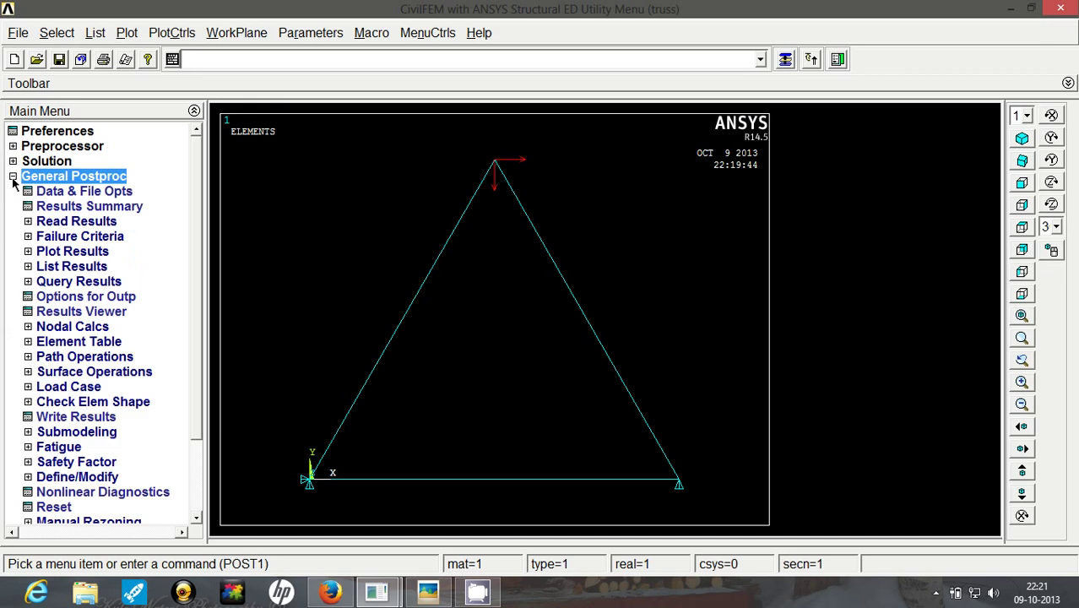
click(28, 252)
click(45, 283)
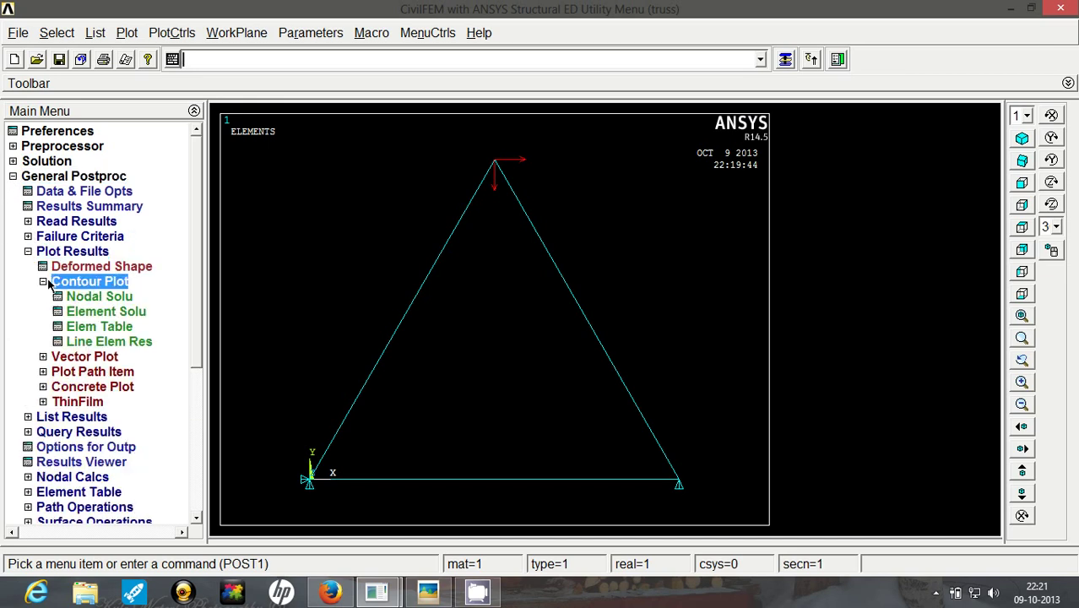
click(76, 301)
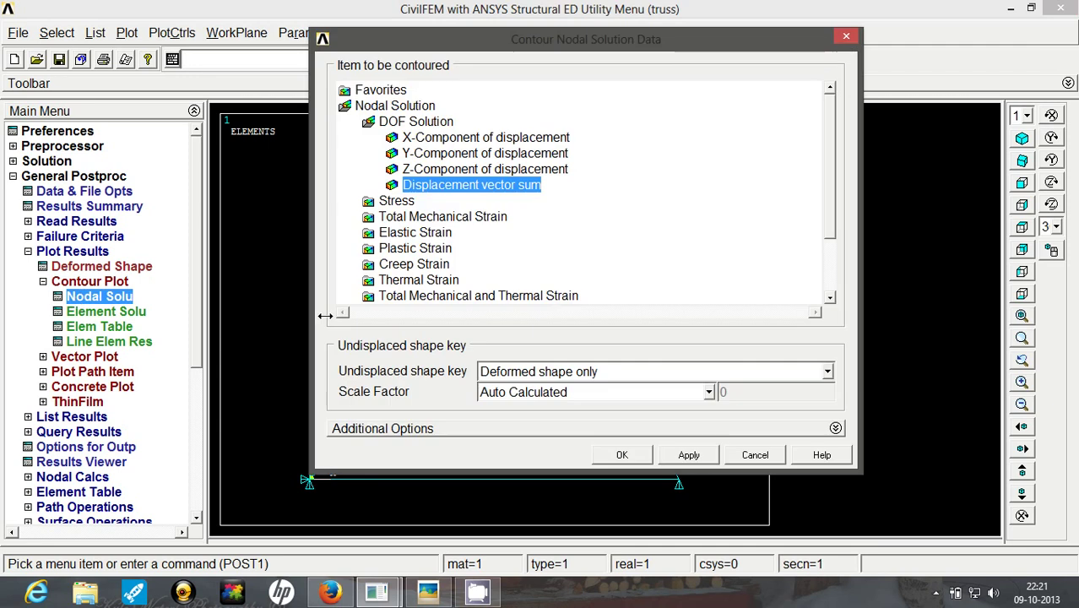
click(623, 454)
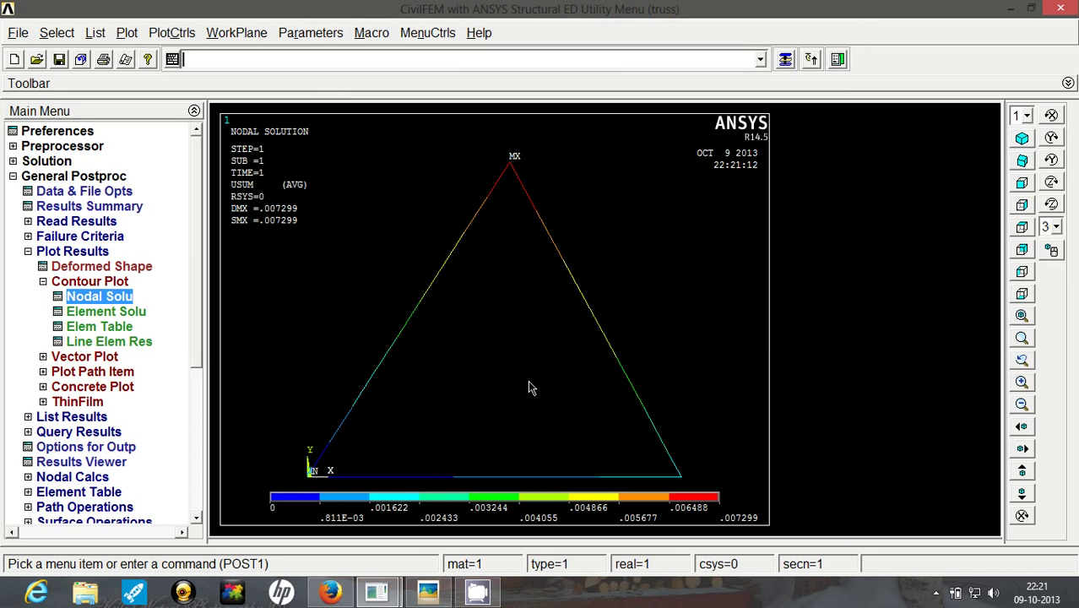
click(42, 282)
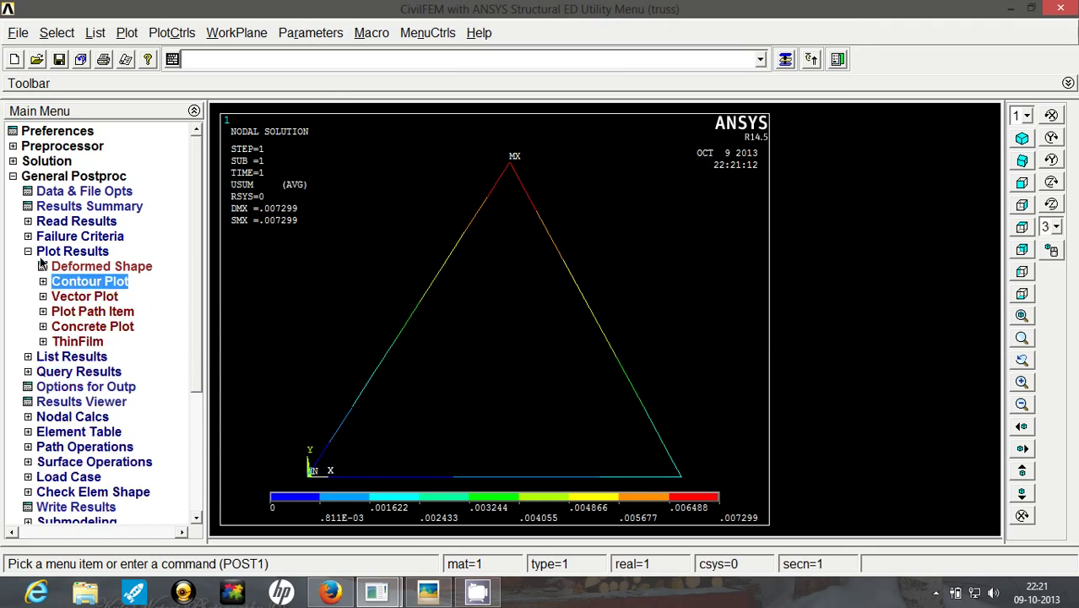
- List the nodal displacement solution (UX, UY, USUM) for all three truss nodes
click(28, 251)
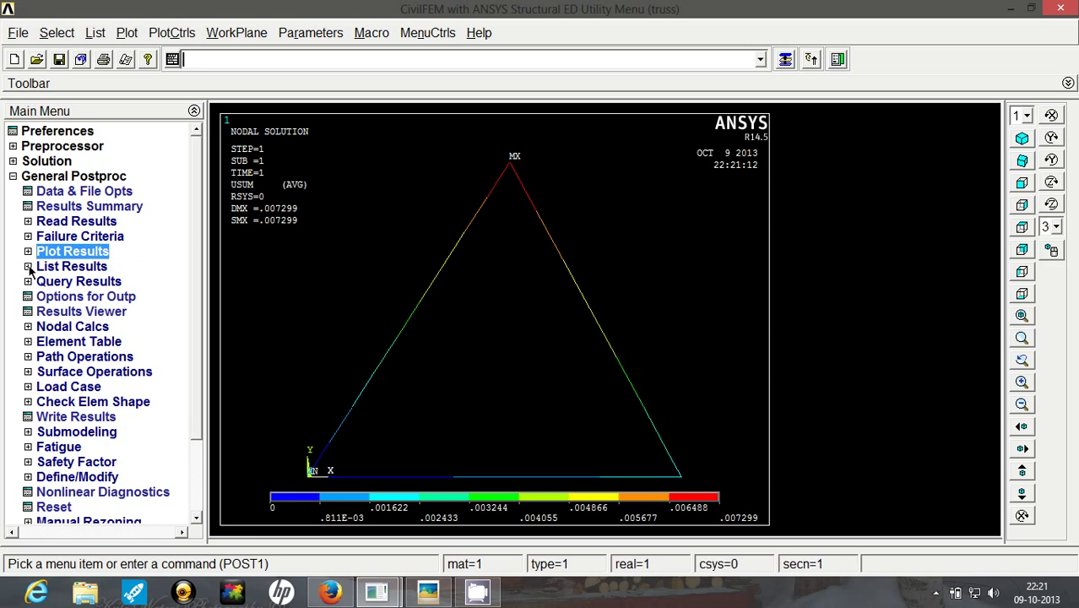
click(27, 266)
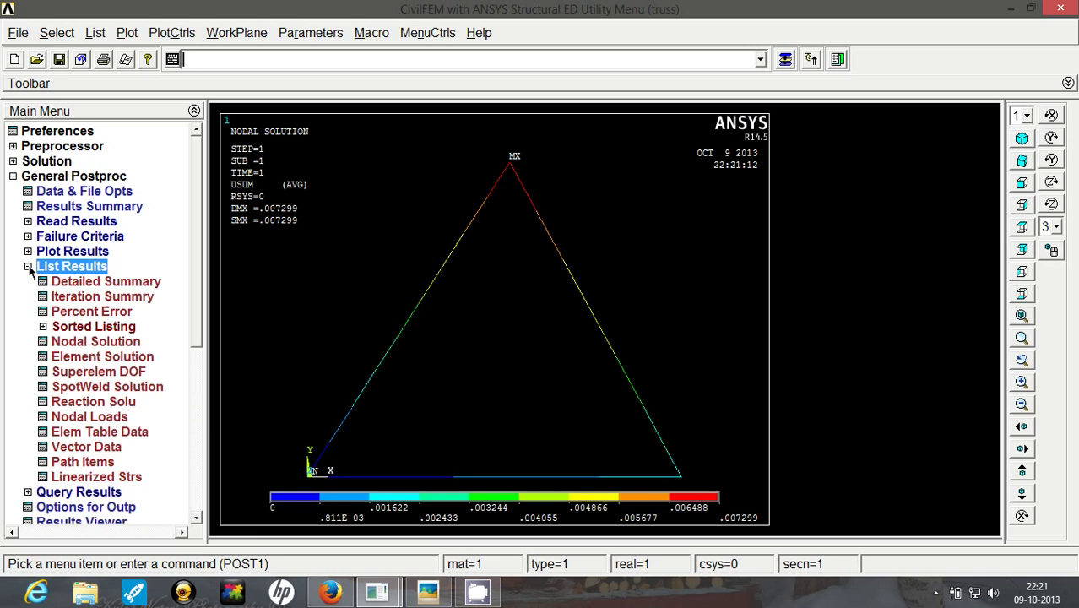
click(76, 342)
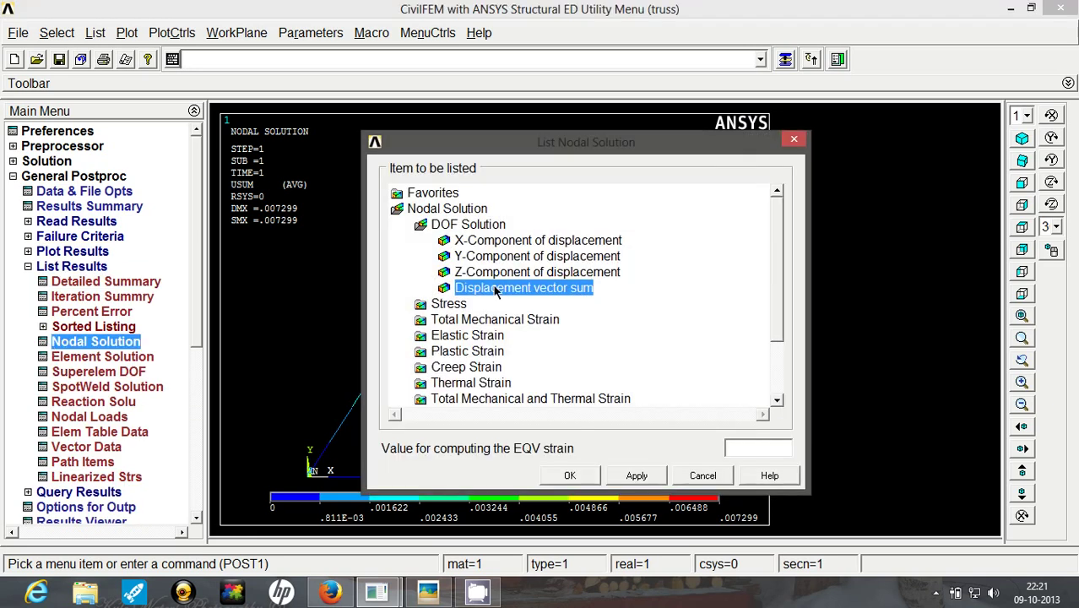
click(571, 474)
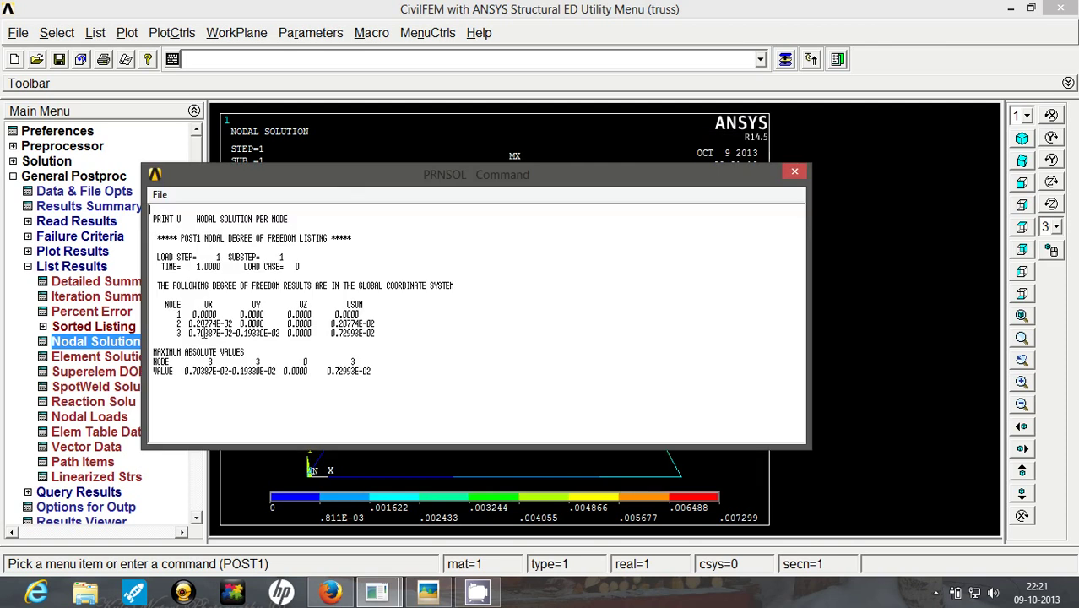
- Highlight the x displacements of nodes 3 and 2 in the listing, then clear the highlight
drag(232, 332, 188, 323)
click(235, 324)
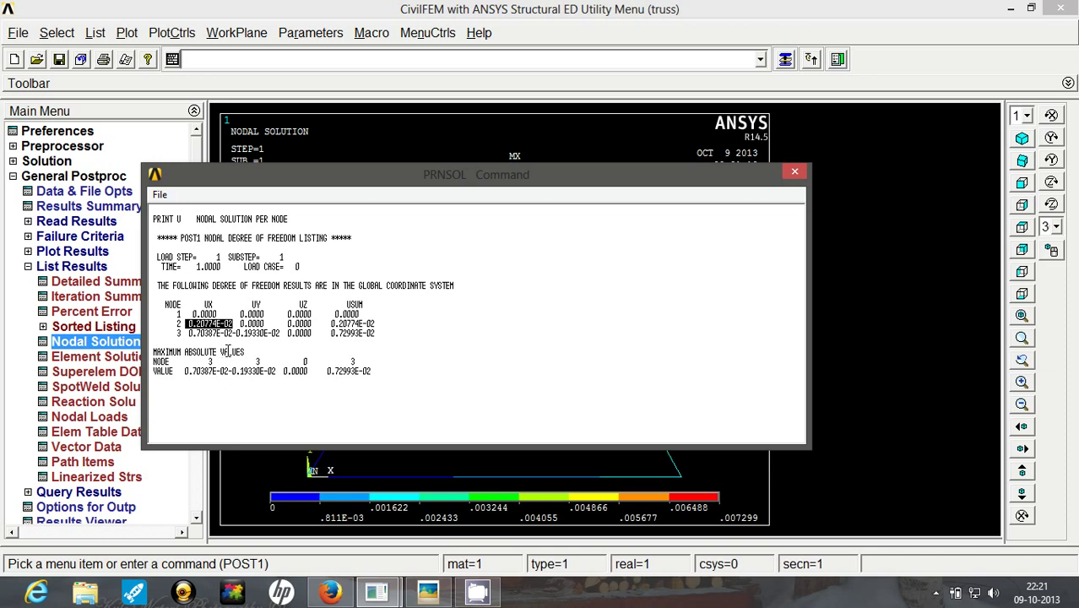
click(269, 351)
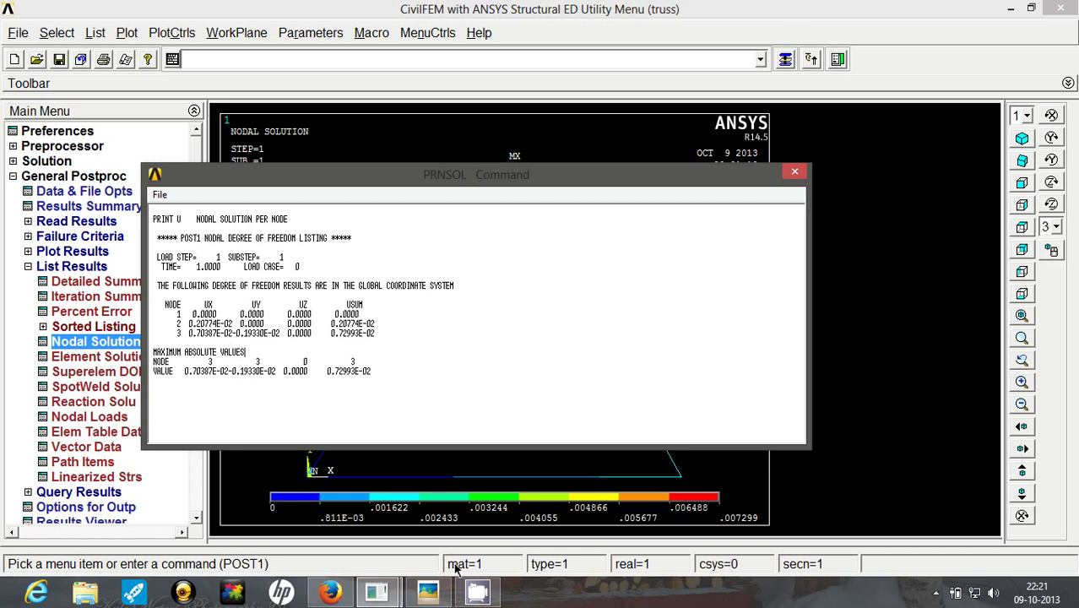
- Compare the ANSYS displacement listing against the textbook's displacement answers
click(427, 591)
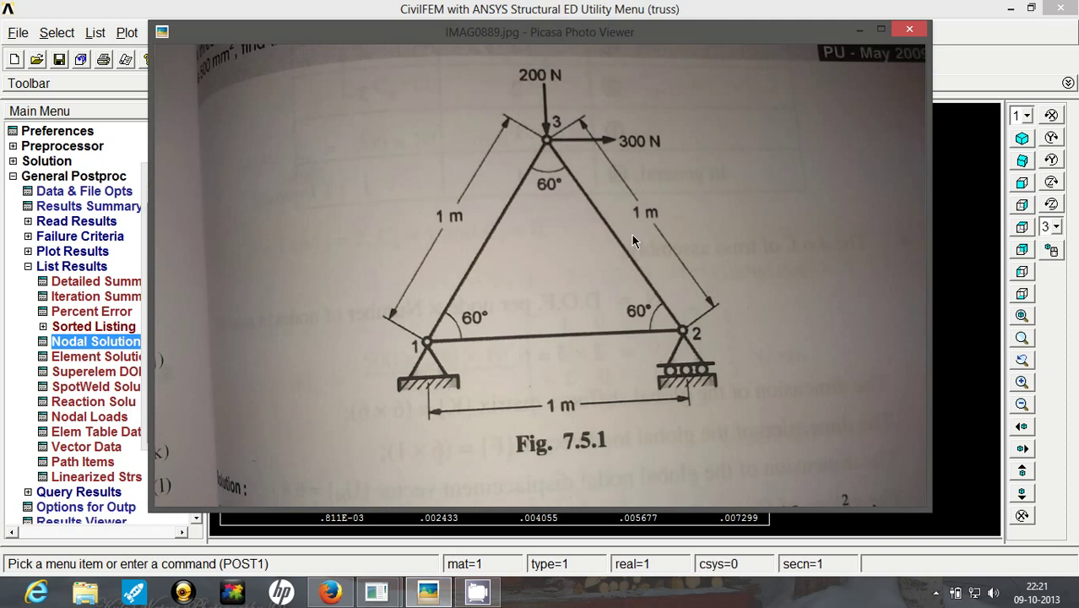
key(Right)
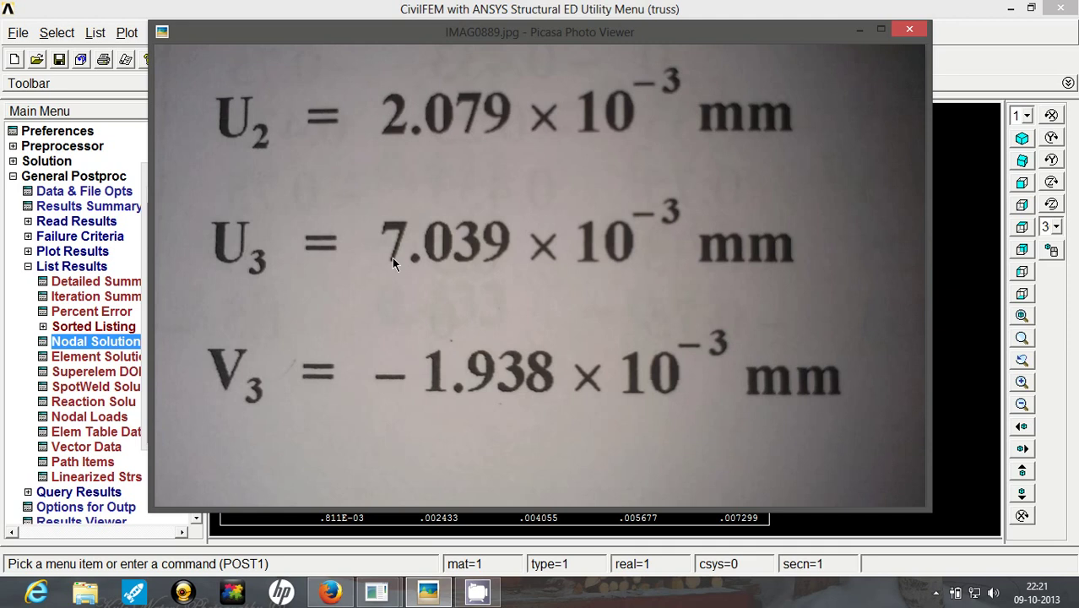
key(alt+Tab)
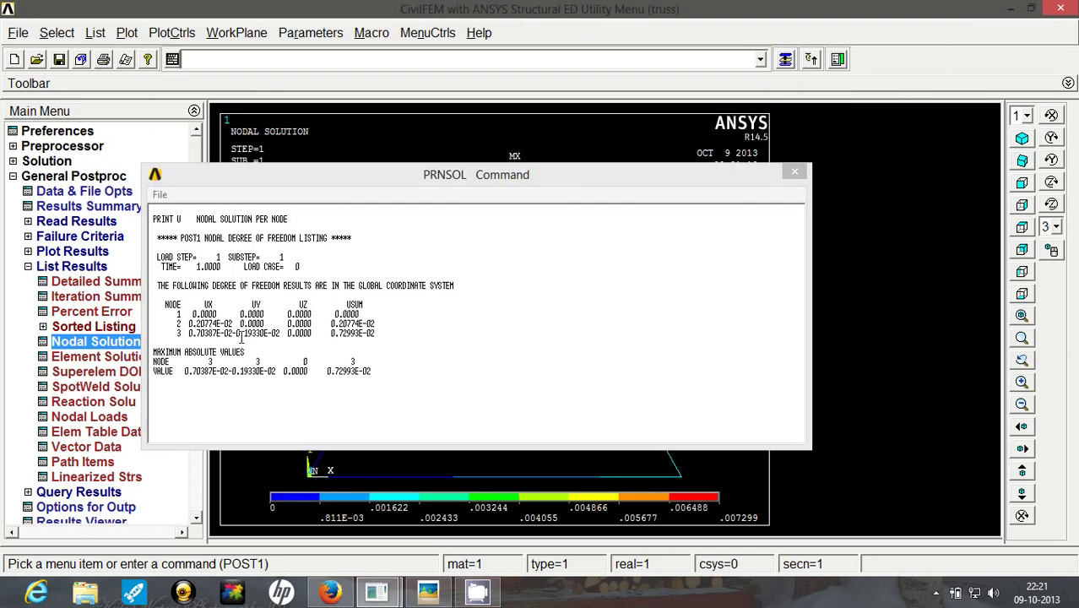
key(alt+Tab)
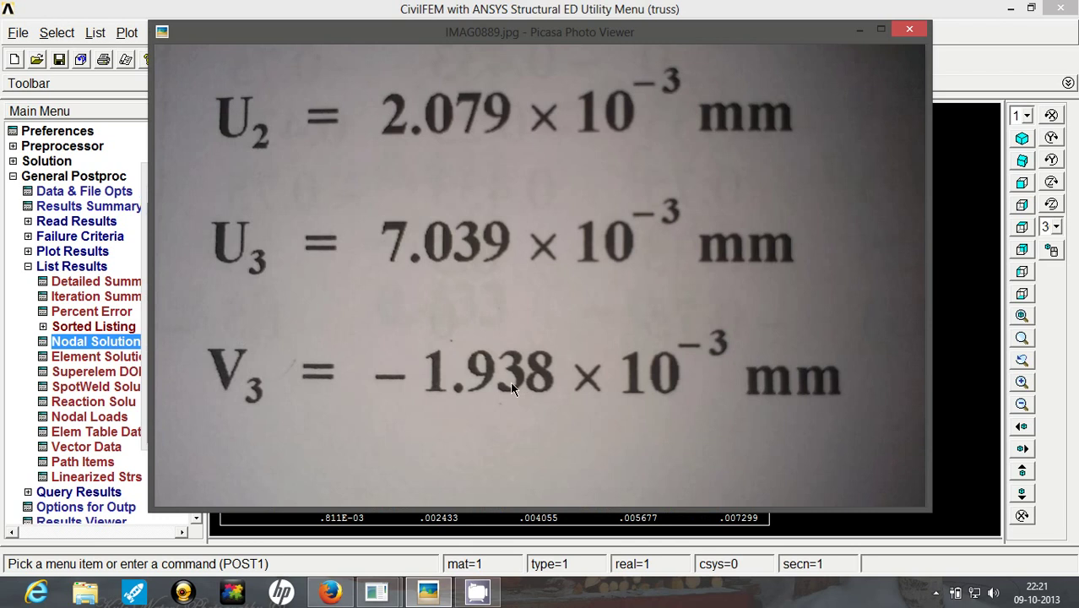
key(alt+Tab)
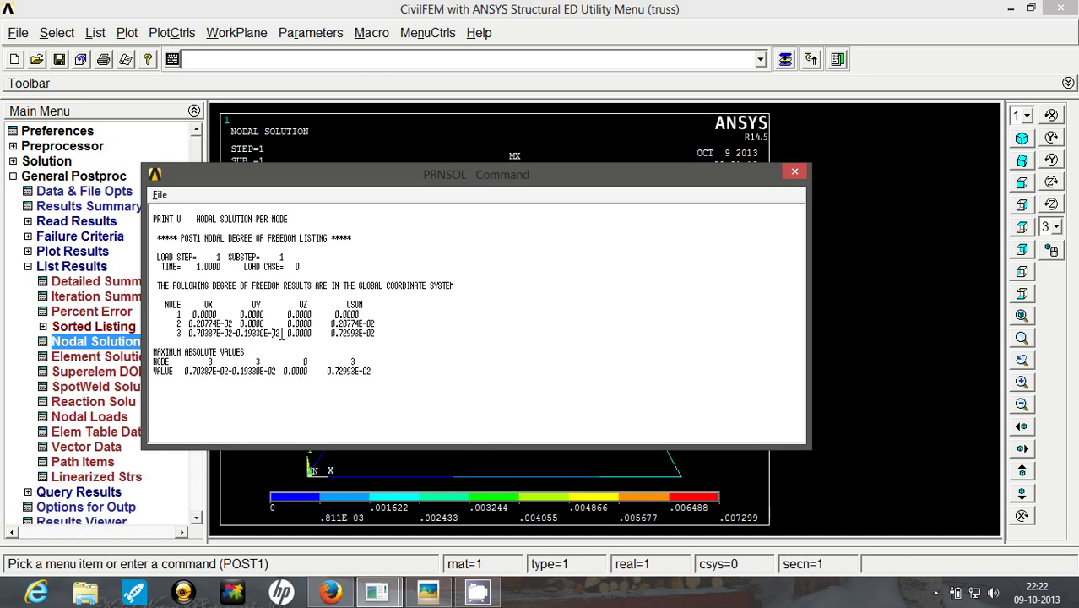
- Mark node 3's vertical displacement, then close the nodal displacement listing
drag(281, 334, 233, 333)
click(458, 340)
click(796, 169)
- List the X-component stress of each element, then switch to the hand-calculated displacements photo
click(66, 358)
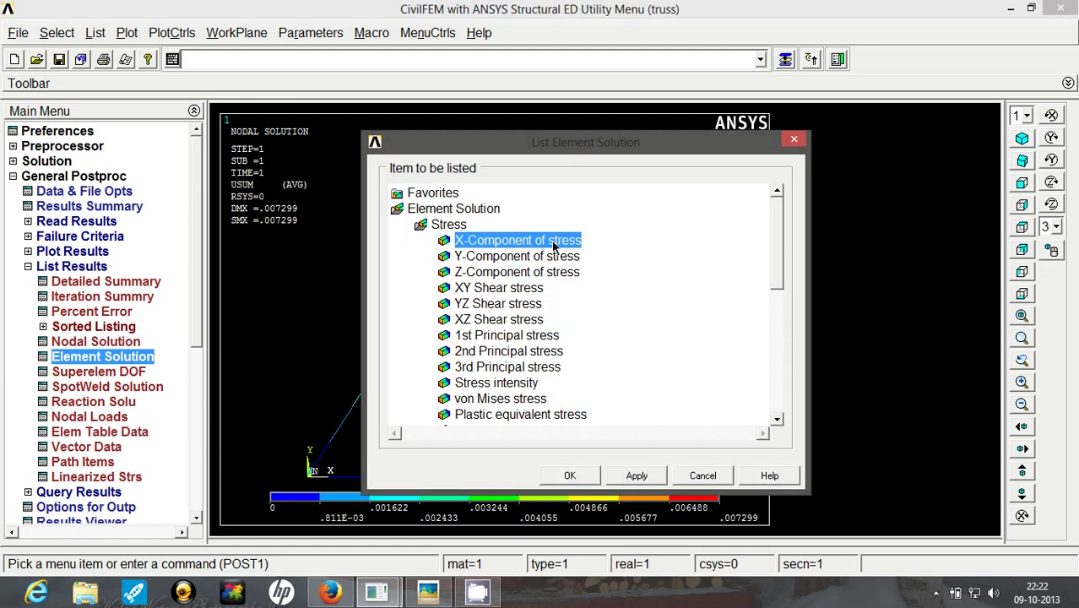
click(567, 475)
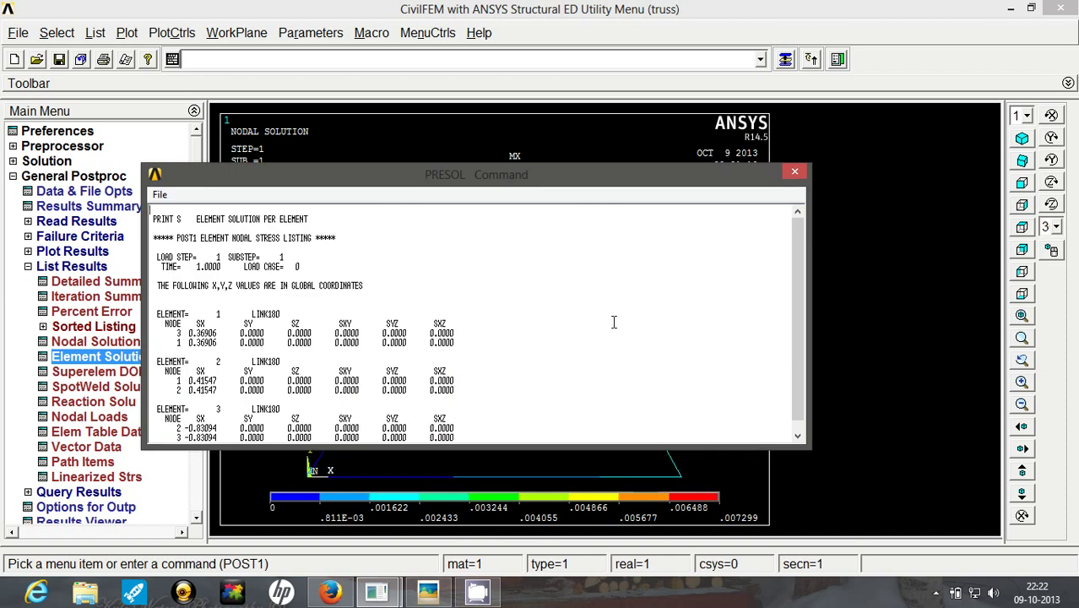
scroll(614, 321, down, 1)
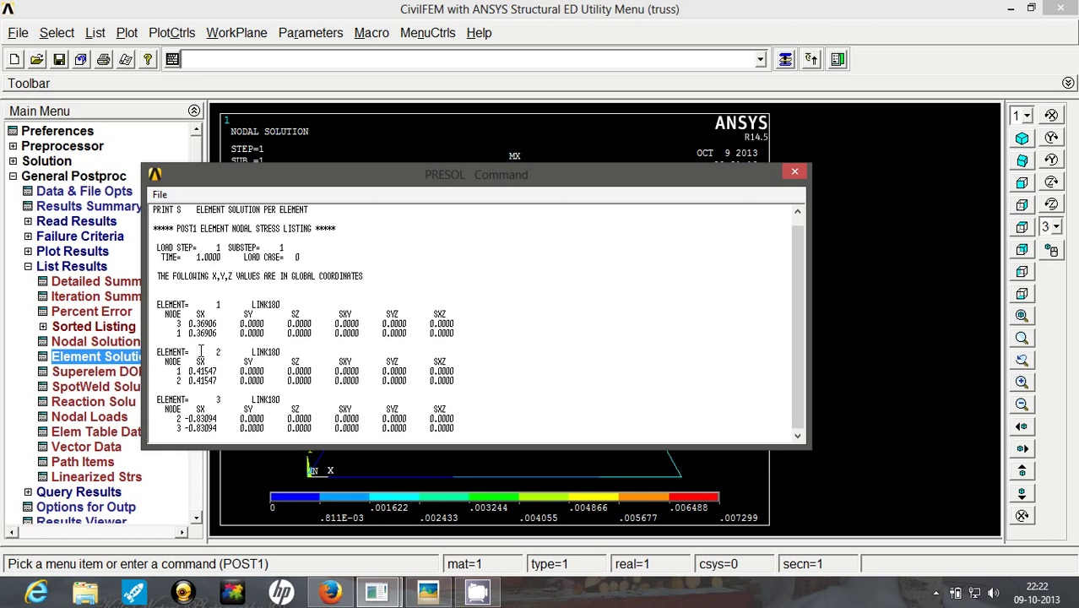
key(alt+Tab)
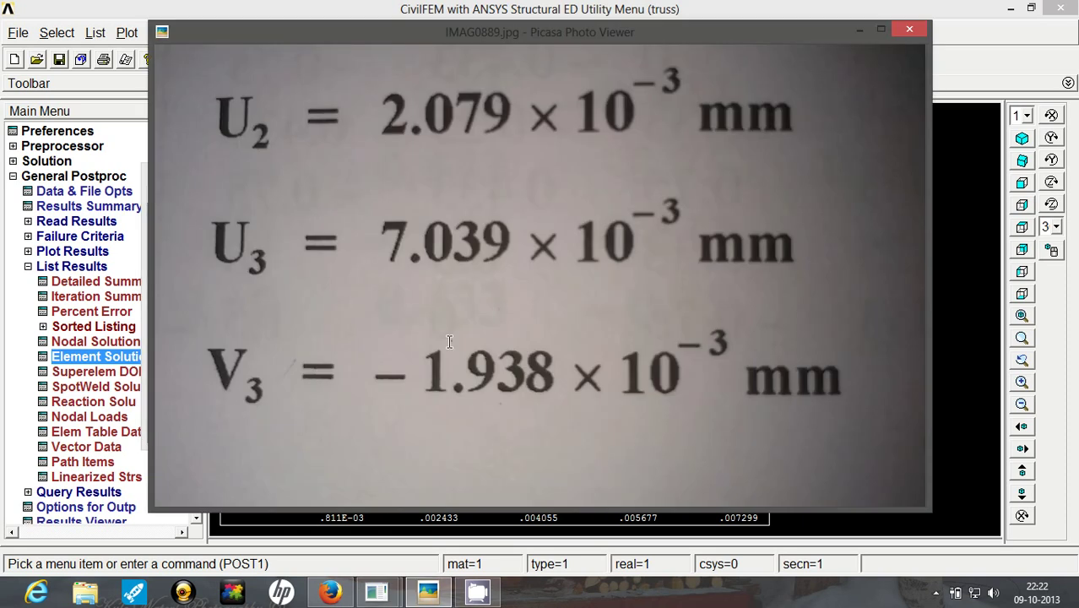
- Compare textbook stresses 0.416, −0.83, 0.368 N/mm² with the element stress listing, then close it
key(Right)
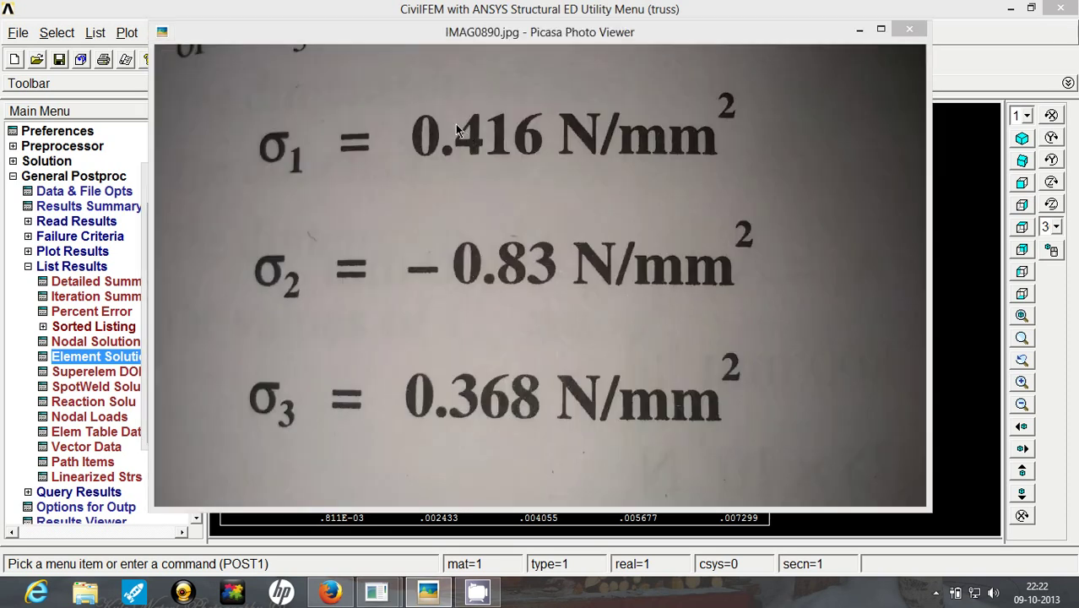
key(alt+Tab)
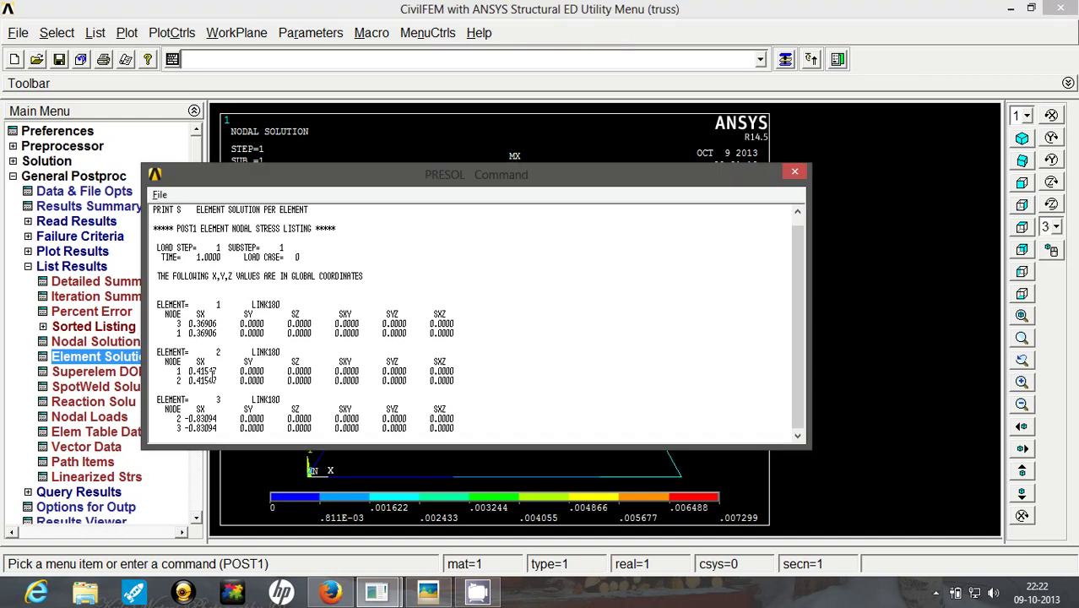
key(alt+Tab)
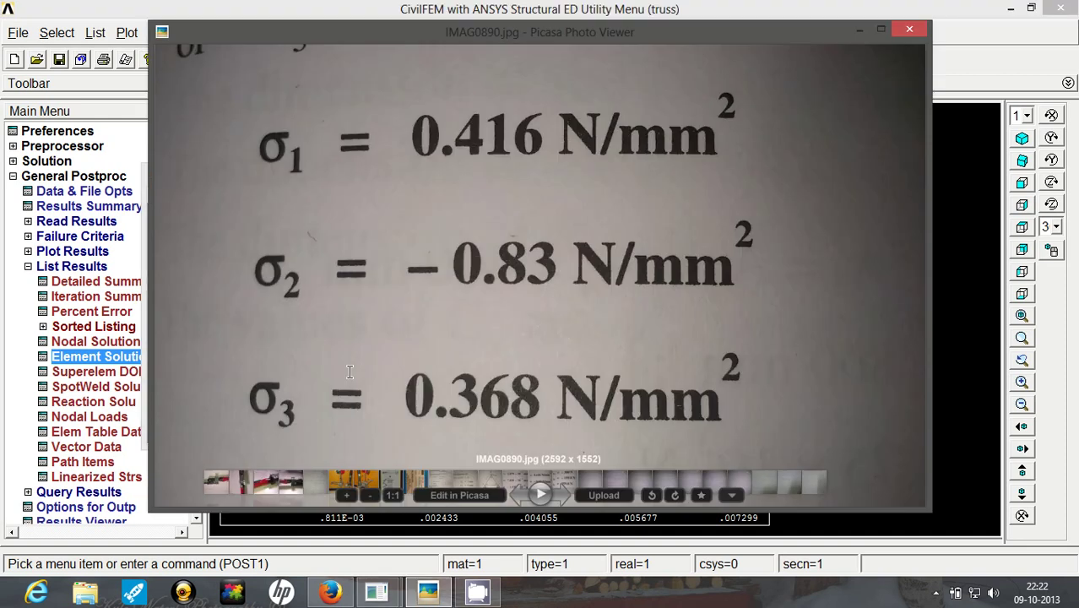
key(alt+Tab)
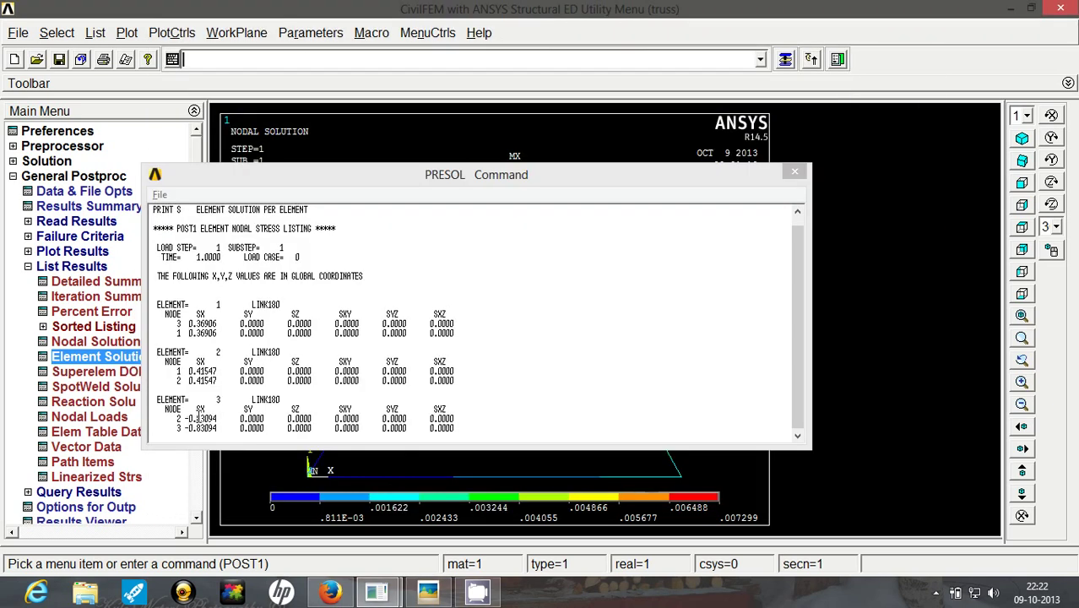
key(alt+Tab)
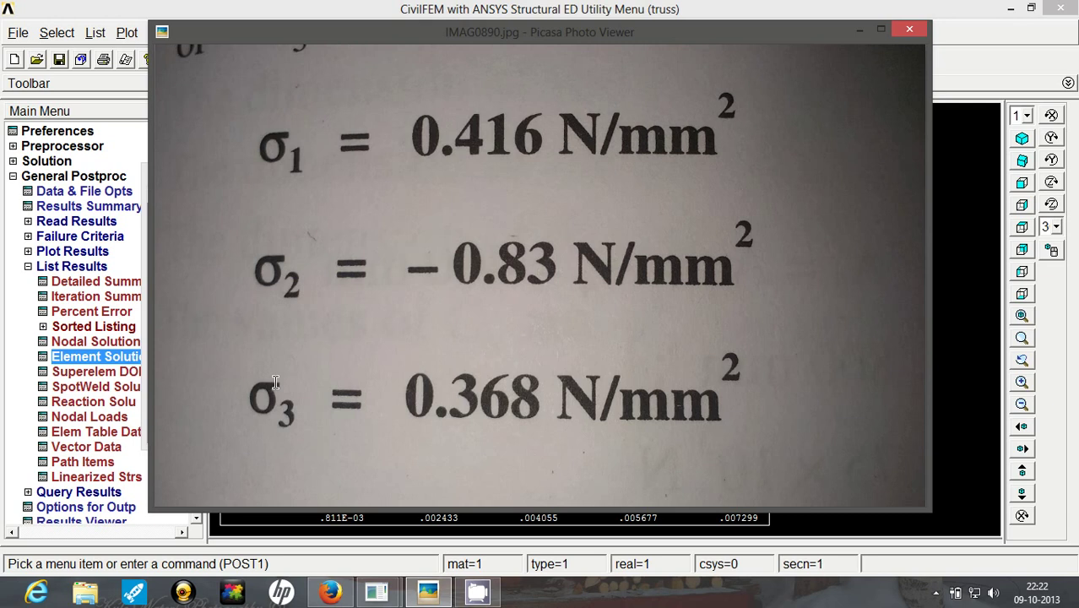
key(alt+Tab)
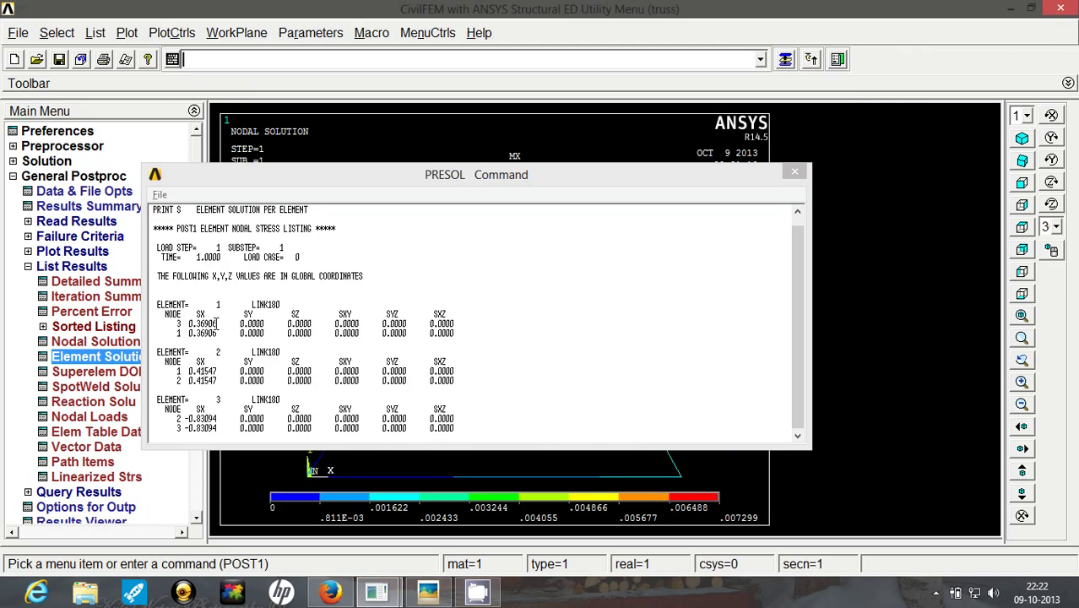
click(794, 174)
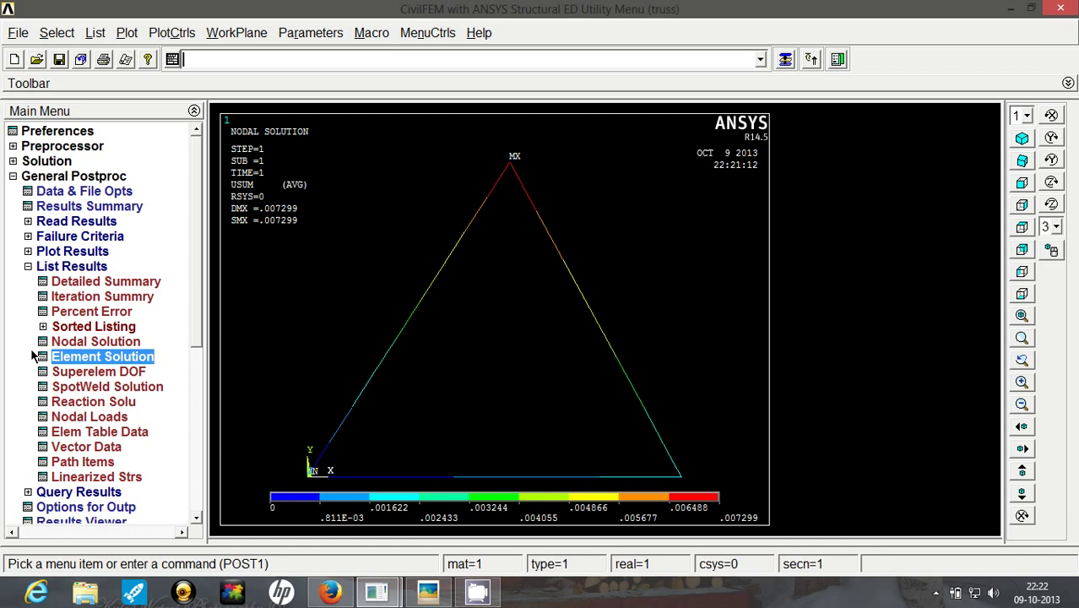
- List all reaction forces (−300, −159.81, 359.81) and bring up the hand-calculated reactions photo
click(44, 401)
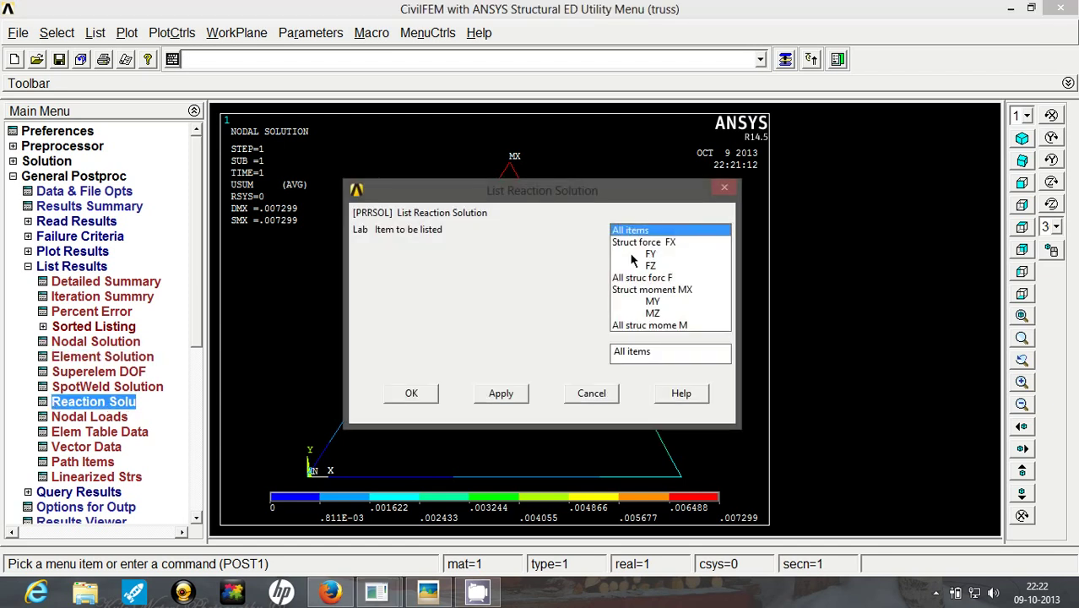
click(493, 394)
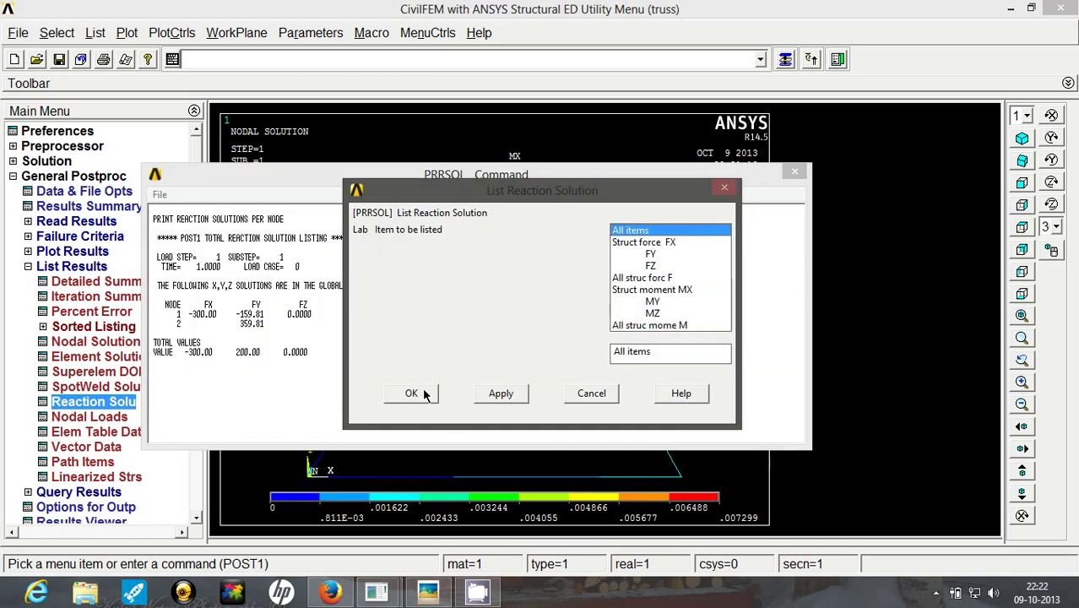
click(413, 391)
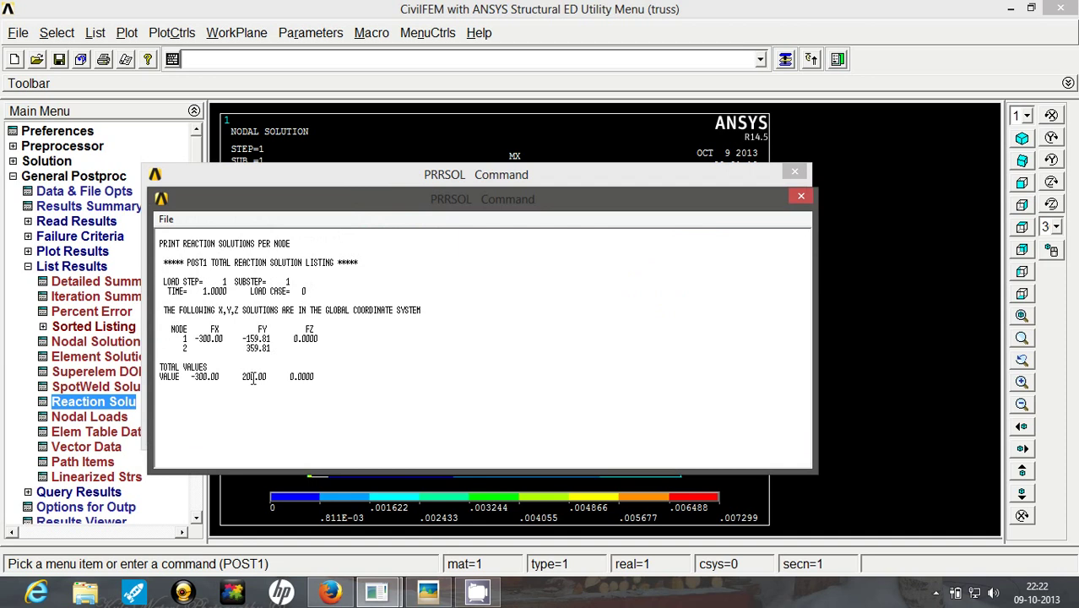
key(alt+Tab)
key(Right)
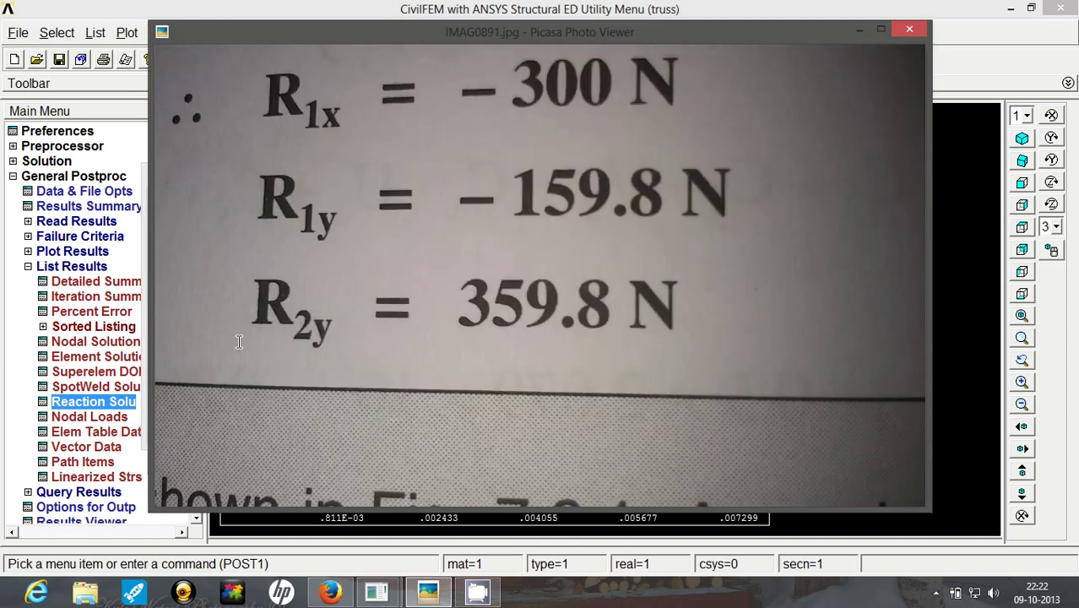
- Compare textbook reactions −300, −159.8, 359.8 N with the reaction listing, then close it
key(alt+Tab)
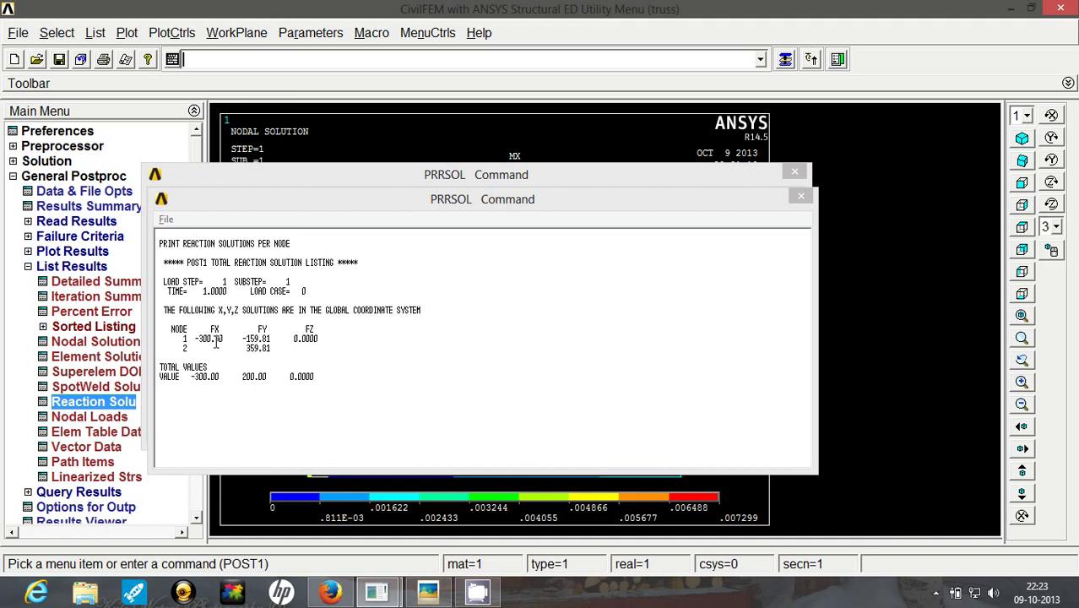
key(alt+Tab)
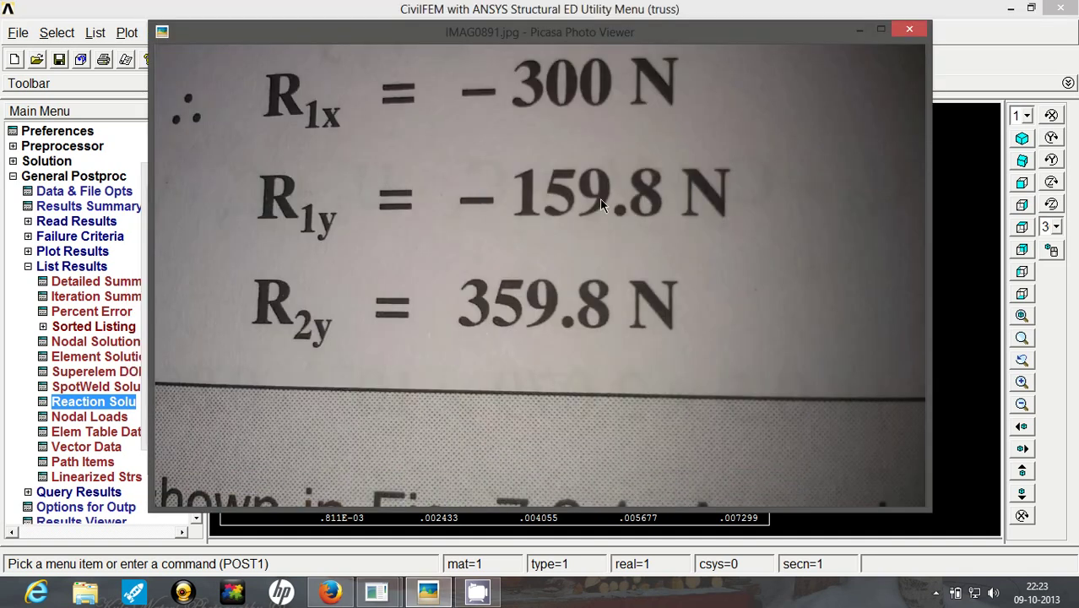
key(alt+Tab)
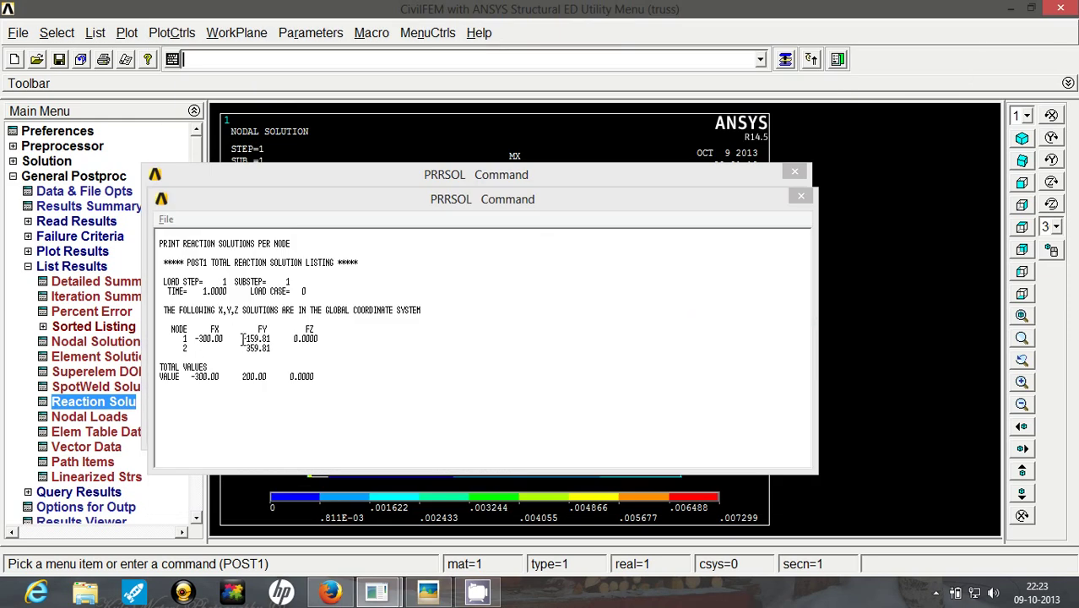
key(alt+Tab)
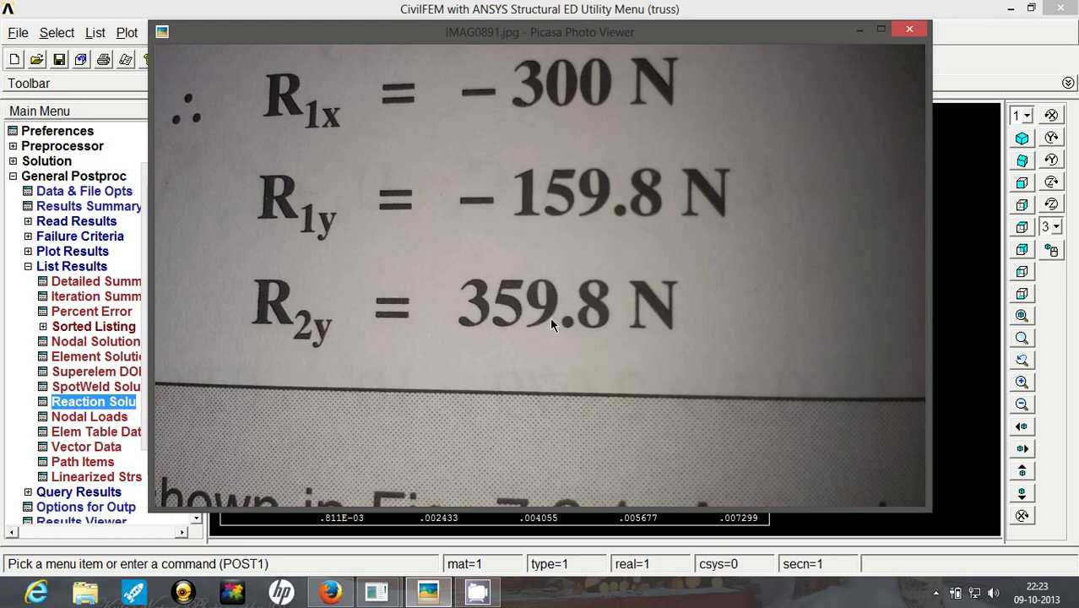
key(alt+Tab)
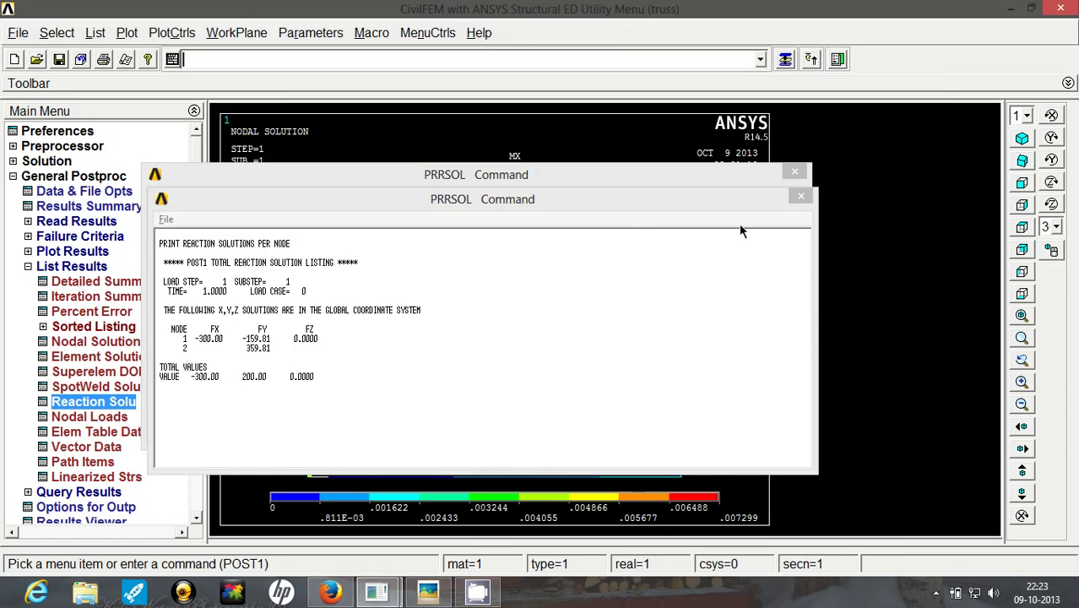
click(795, 173)
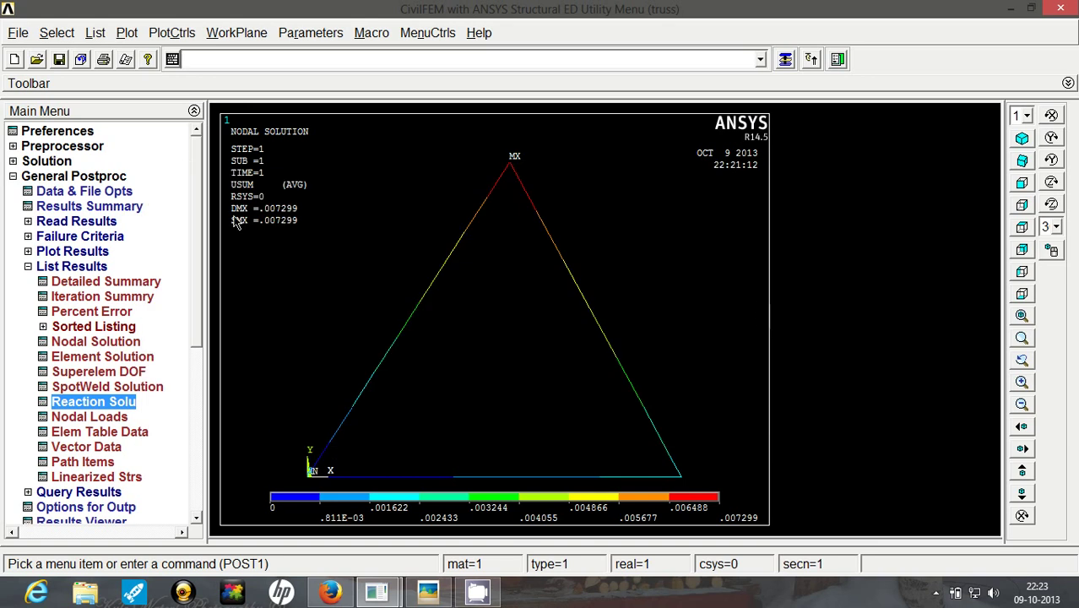
- Set up JPEG plot redirection with Force White BG, cancel it, then bring up CamStudio
click(163, 34)
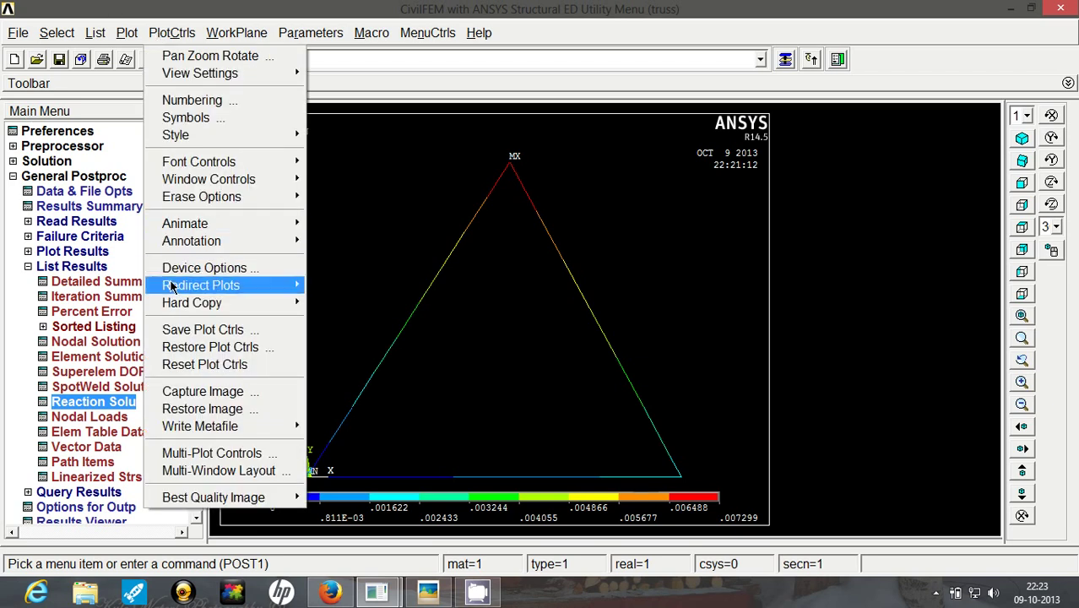
mouse_move(191, 285)
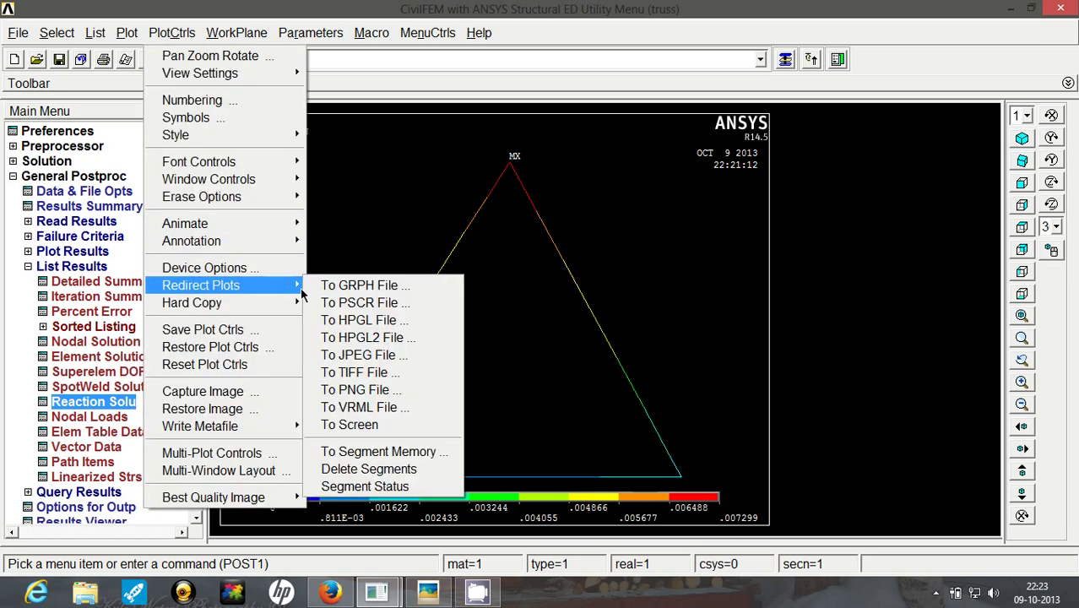
click(333, 362)
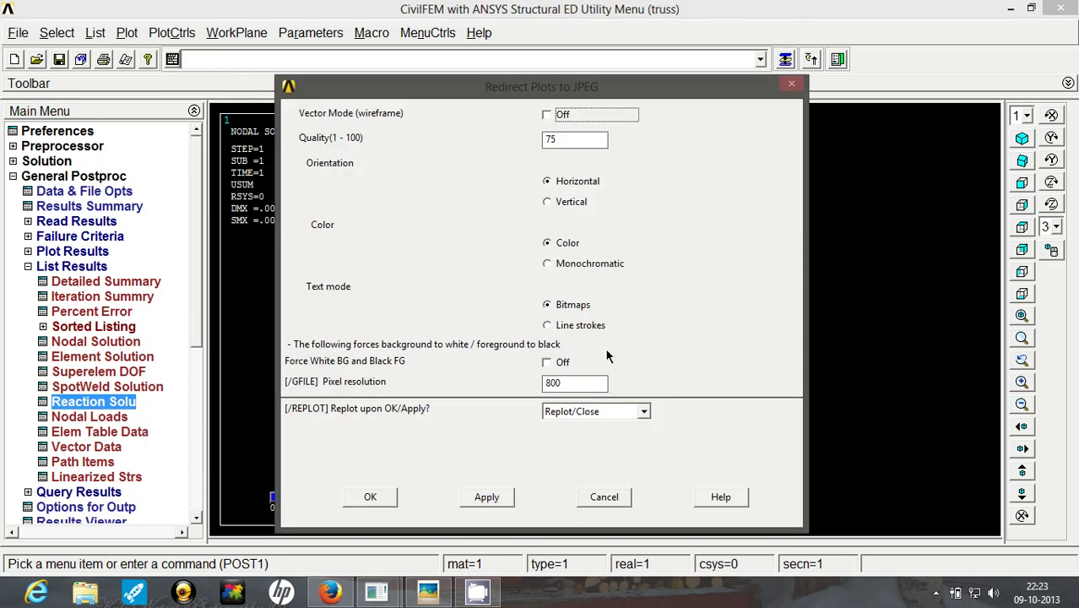
click(546, 365)
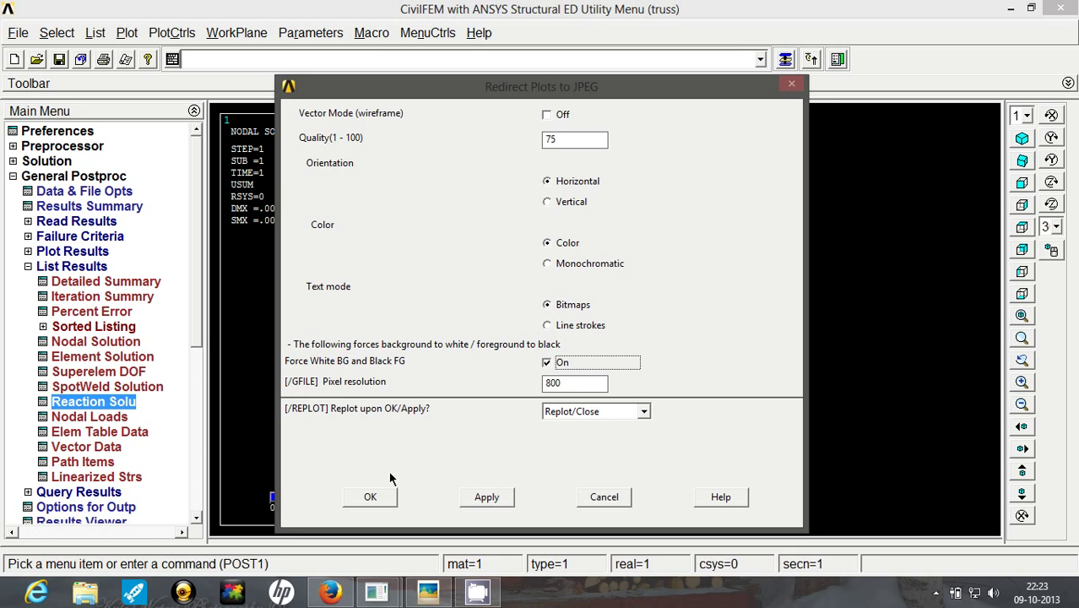
click(584, 499)
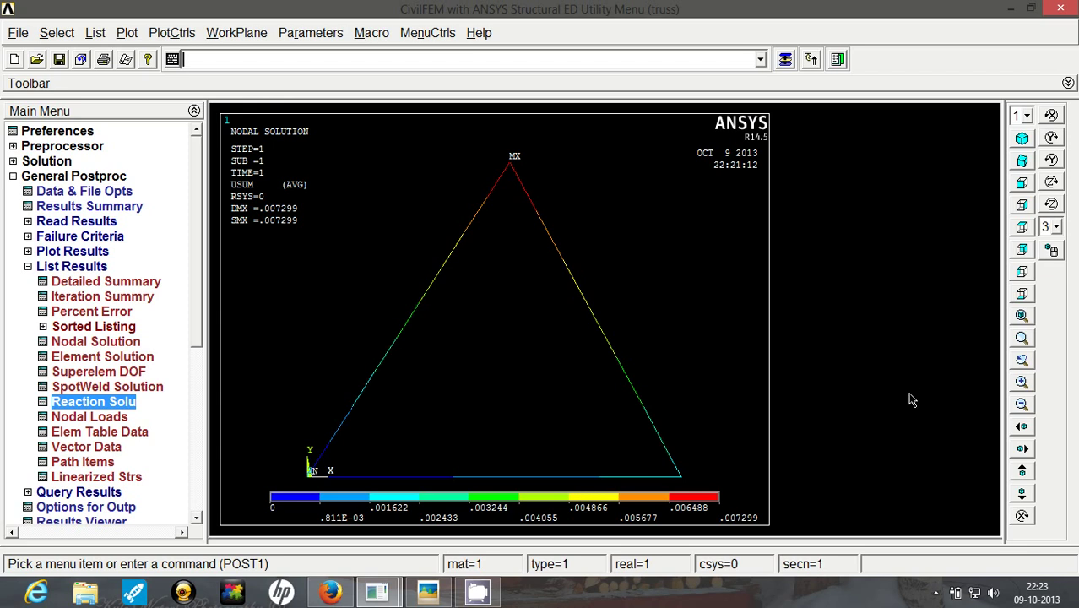
click(936, 595)
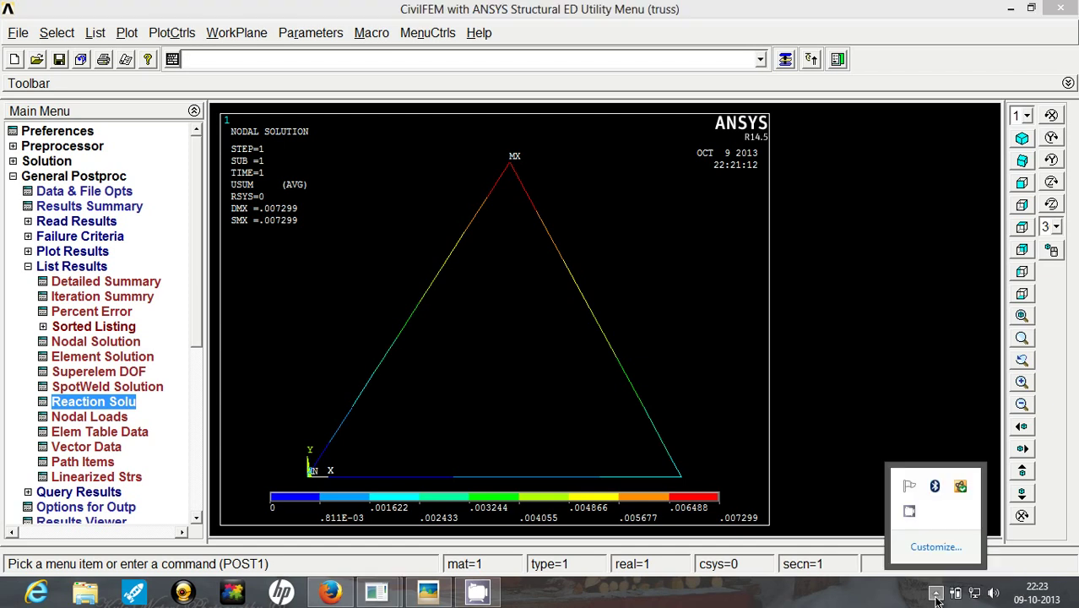
click(909, 512)
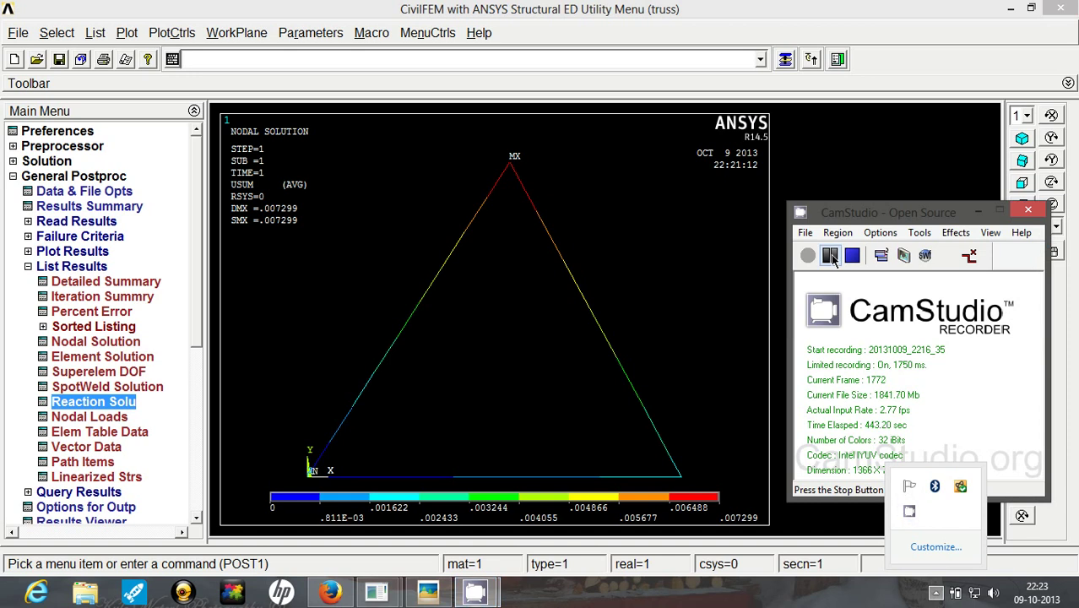